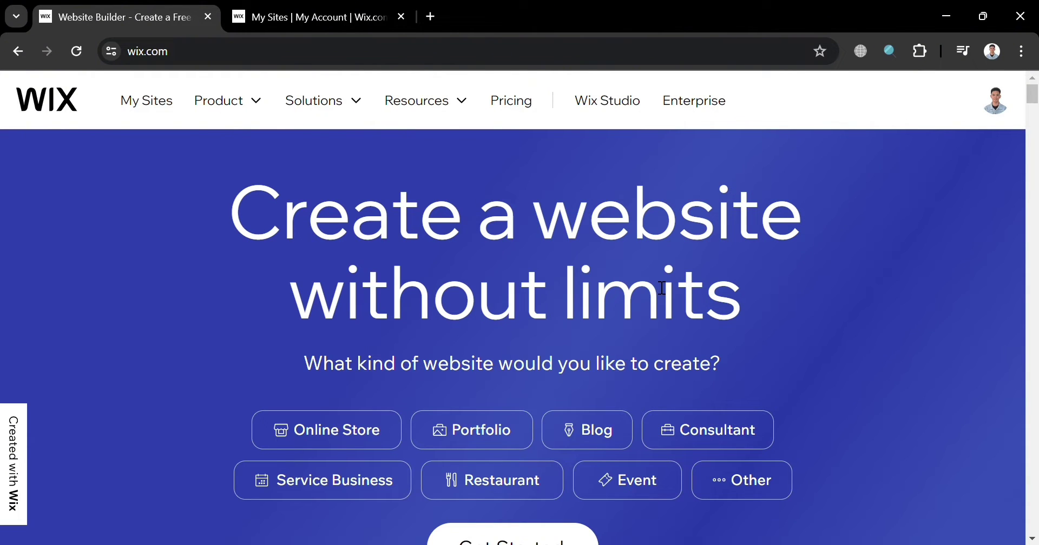
- Go to My Sites and choose Create New Site to reach the AI setup page
scroll(503, 341, down, 5)
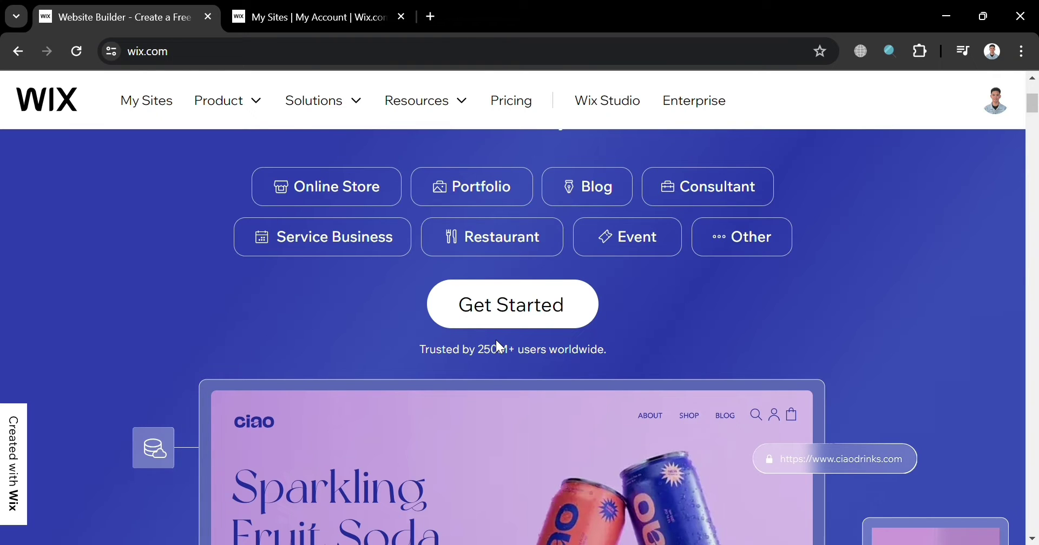
scroll(495, 340, down, 10)
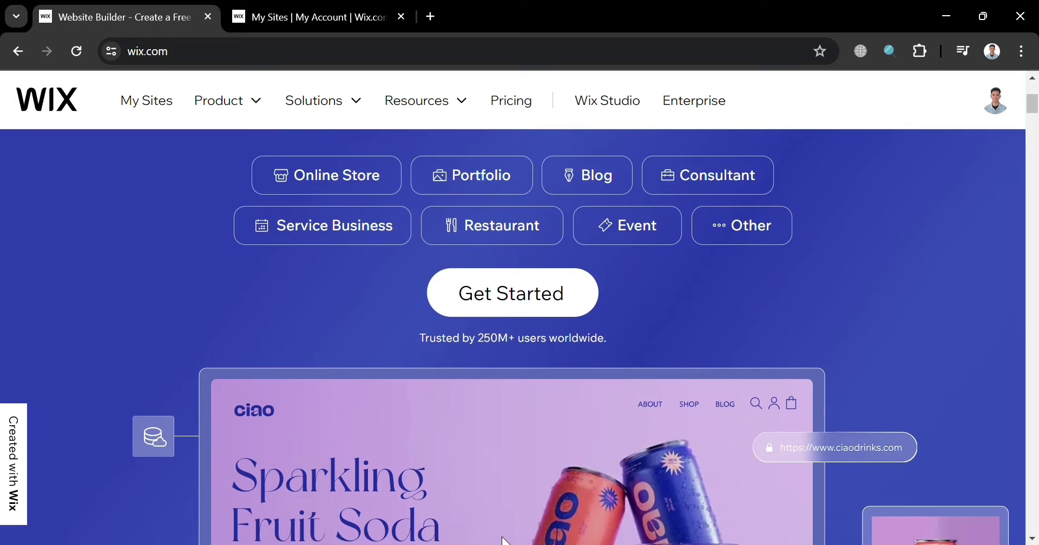
scroll(499, 369, down, 15)
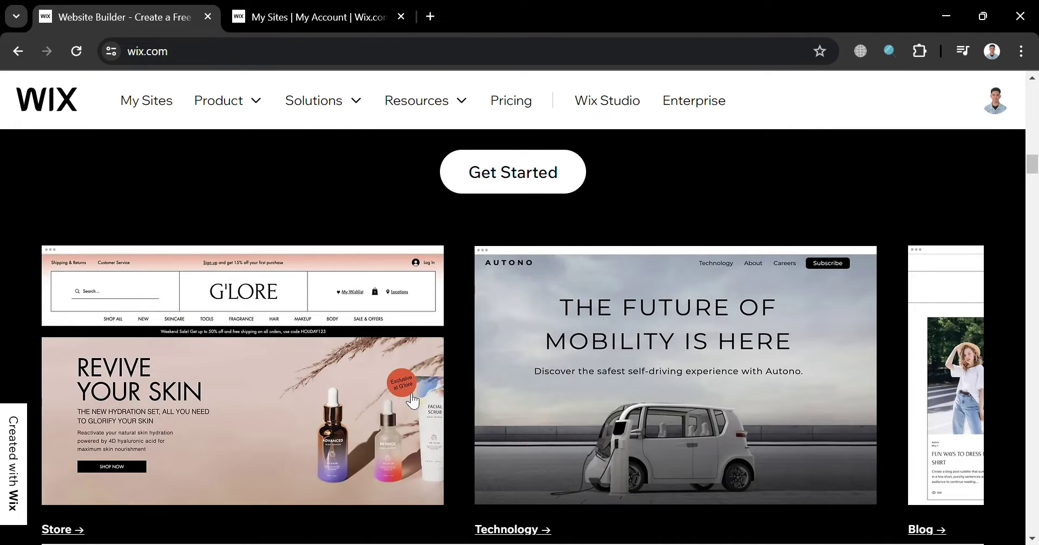
scroll(403, 399, down, 15)
scroll(403, 399, down, 15)
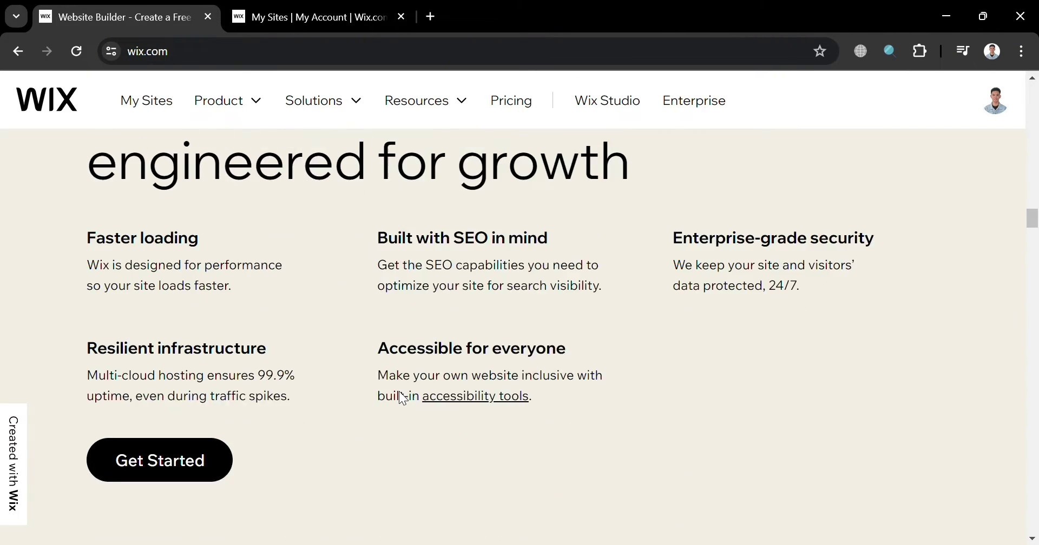
scroll(402, 398, down, 10)
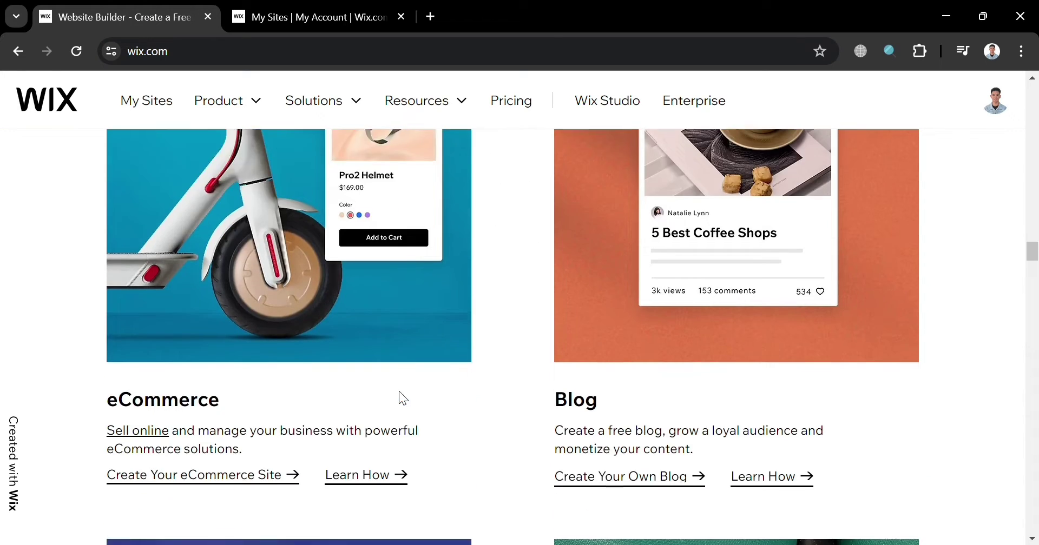
scroll(403, 399, down, 12)
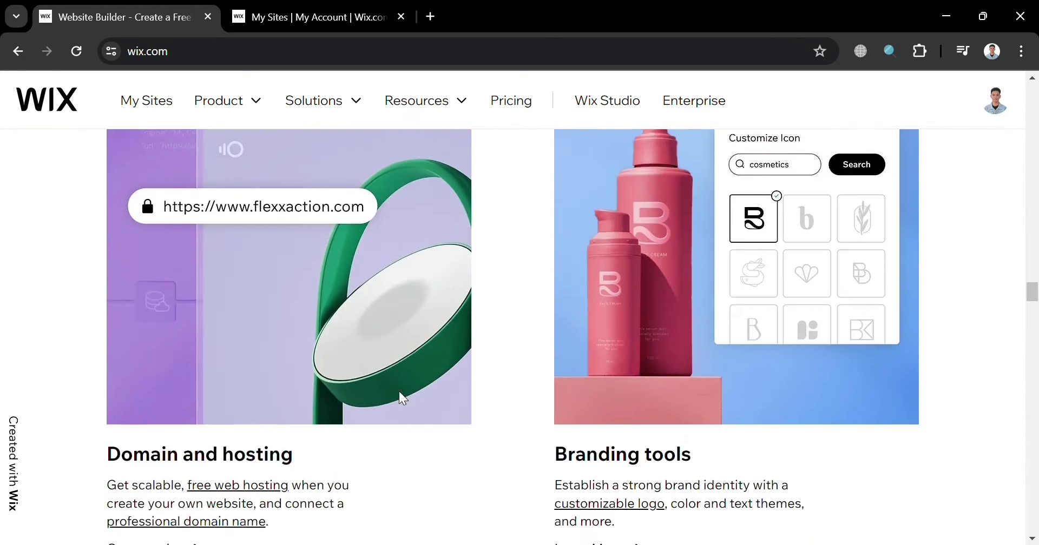
scroll(400, 394, down, 15)
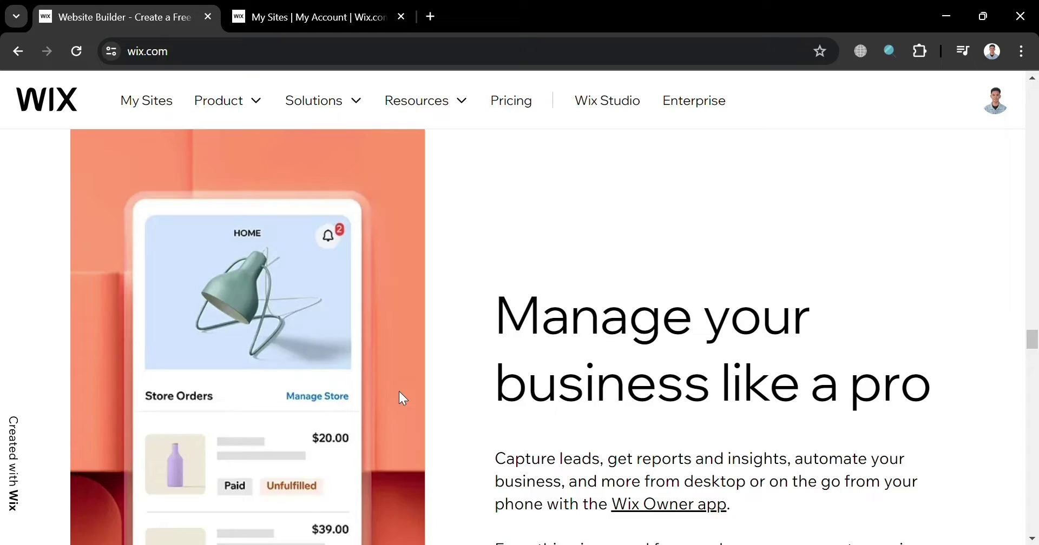
scroll(382, 387, down, 15)
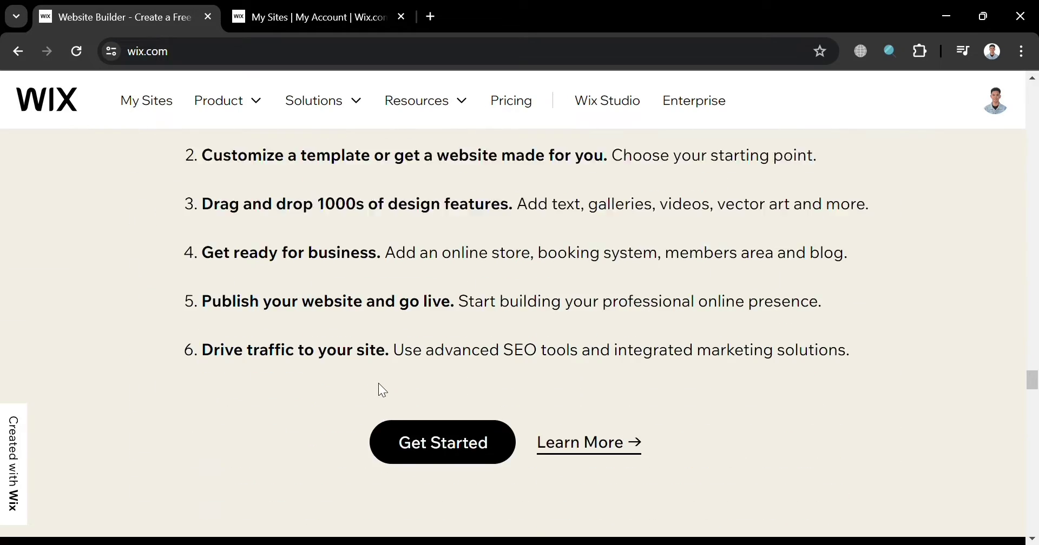
scroll(387, 391, down, 15)
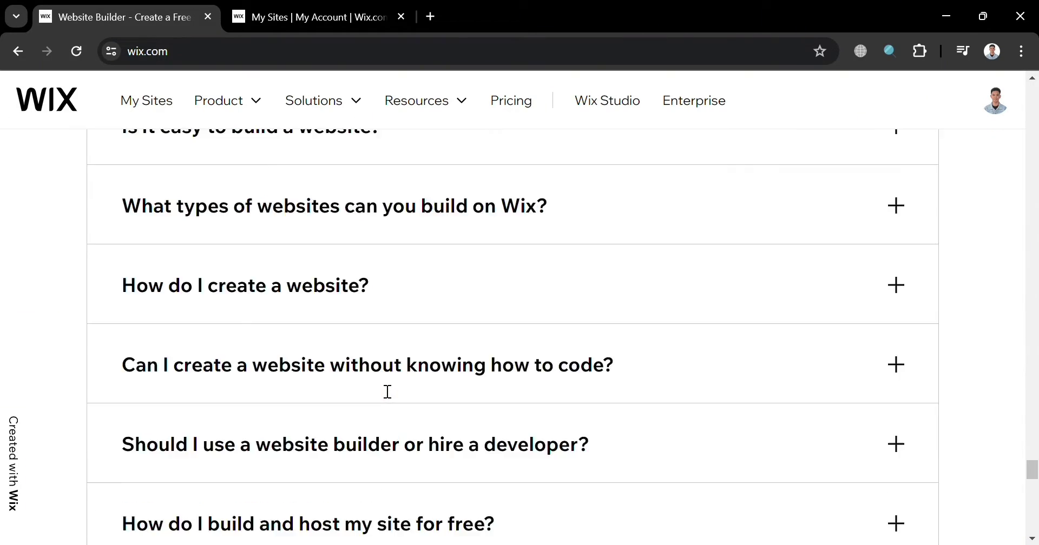
scroll(387, 391, up, 10)
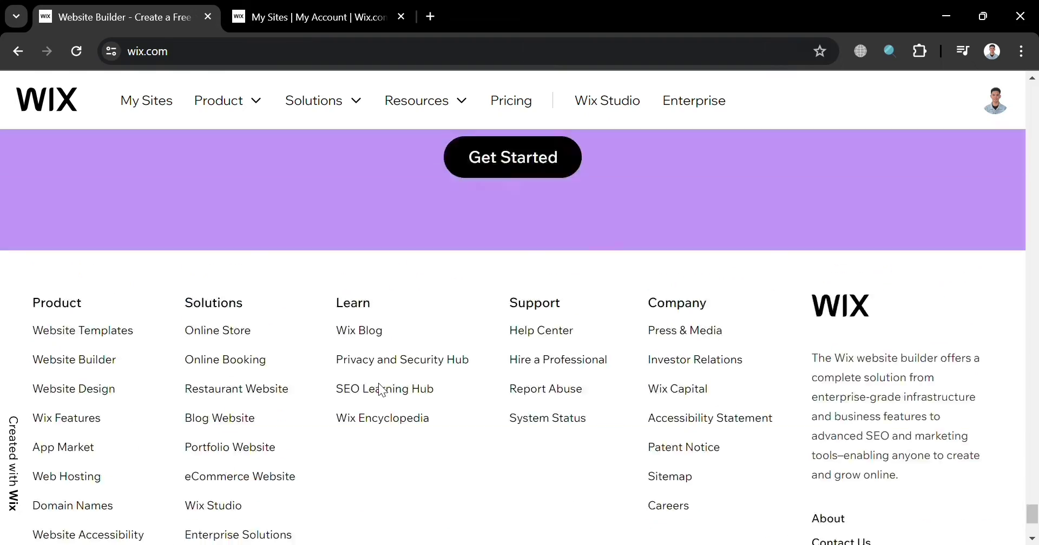
drag(1037, 508, 1037, 110)
scroll(592, 375, up, 6)
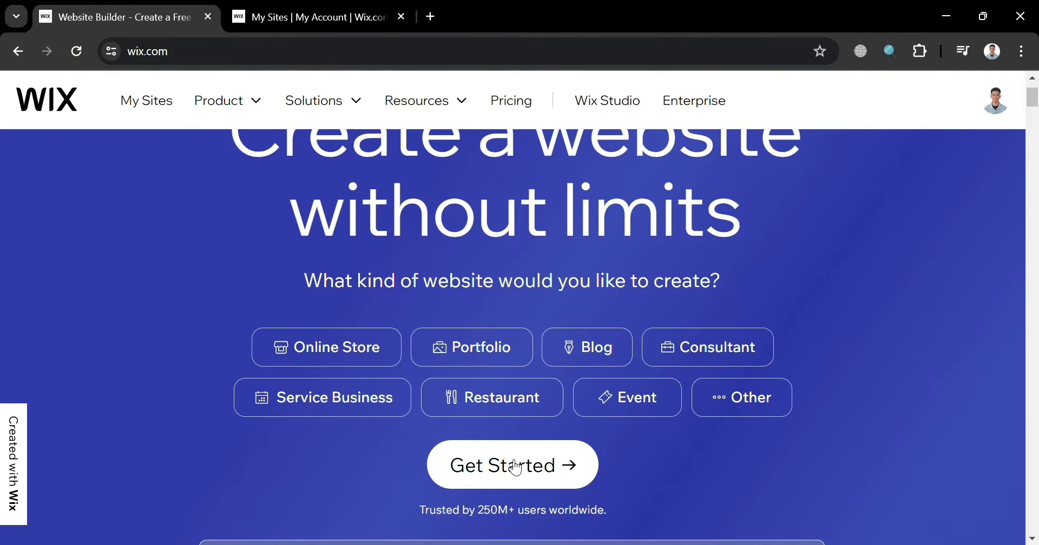
click(309, 7)
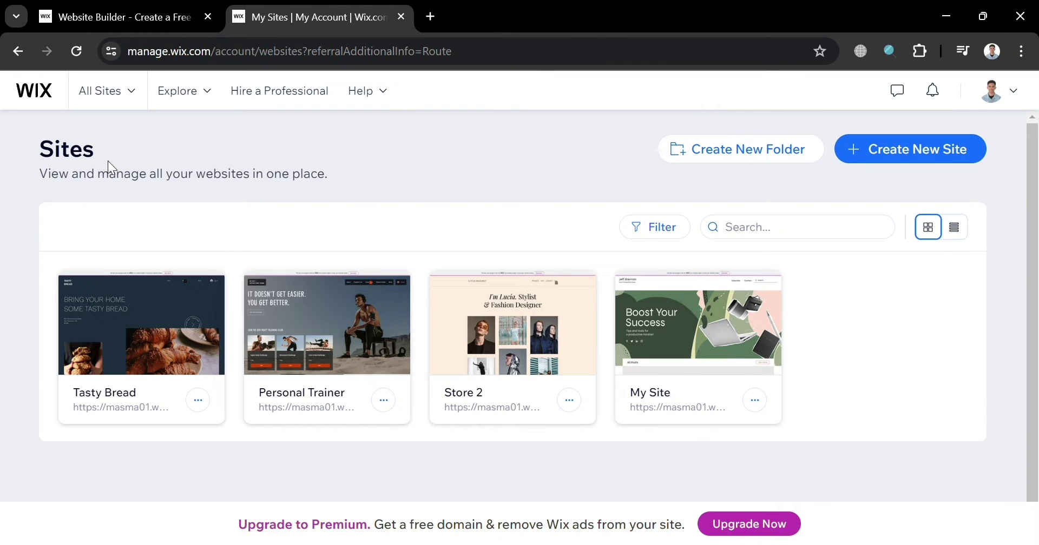
click(908, 166)
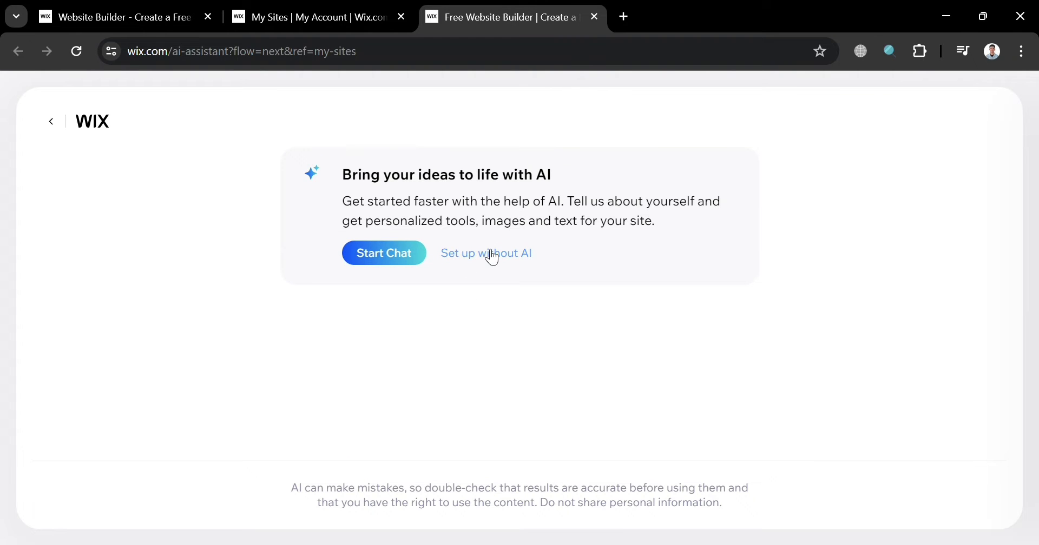
- Choose setup without AI, search 'NEWS' and continue with News Blog as the site type
click(492, 257)
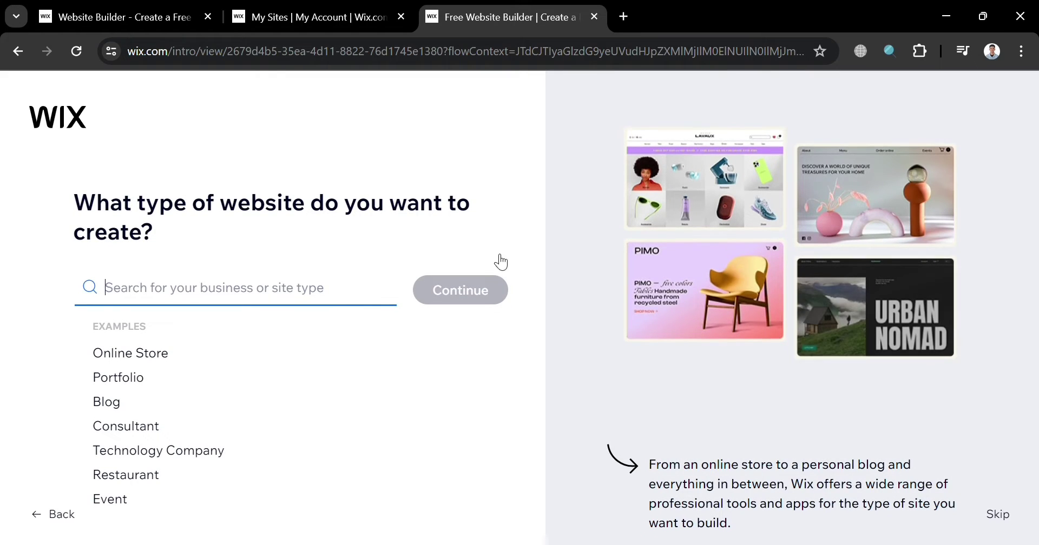
text(NEWS)
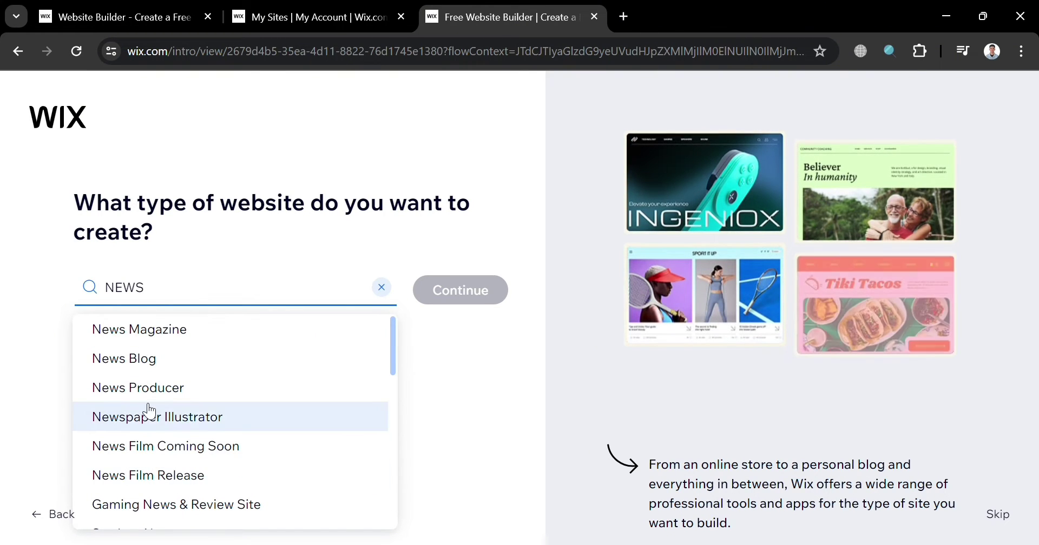
key(ctrl+a)
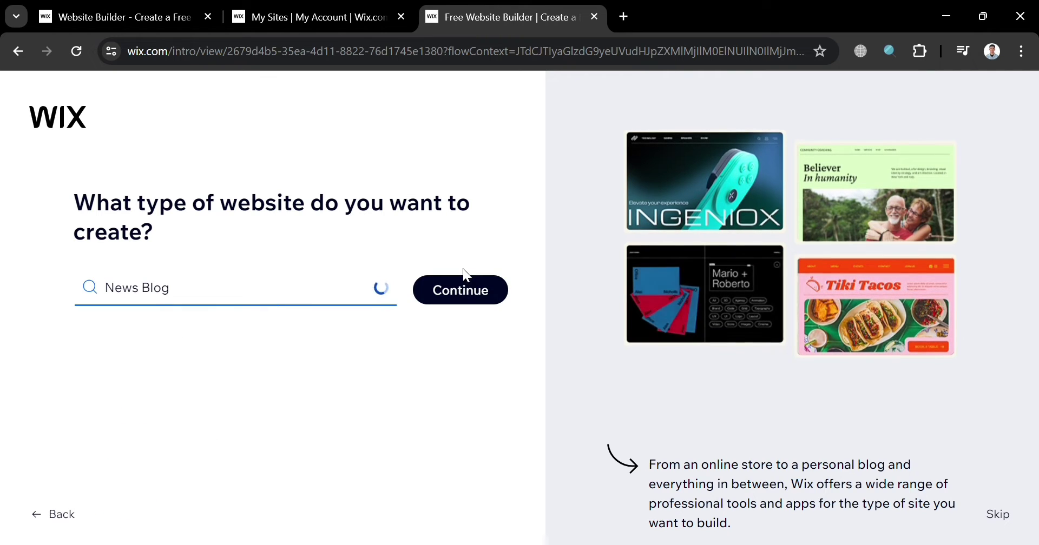
click(470, 304)
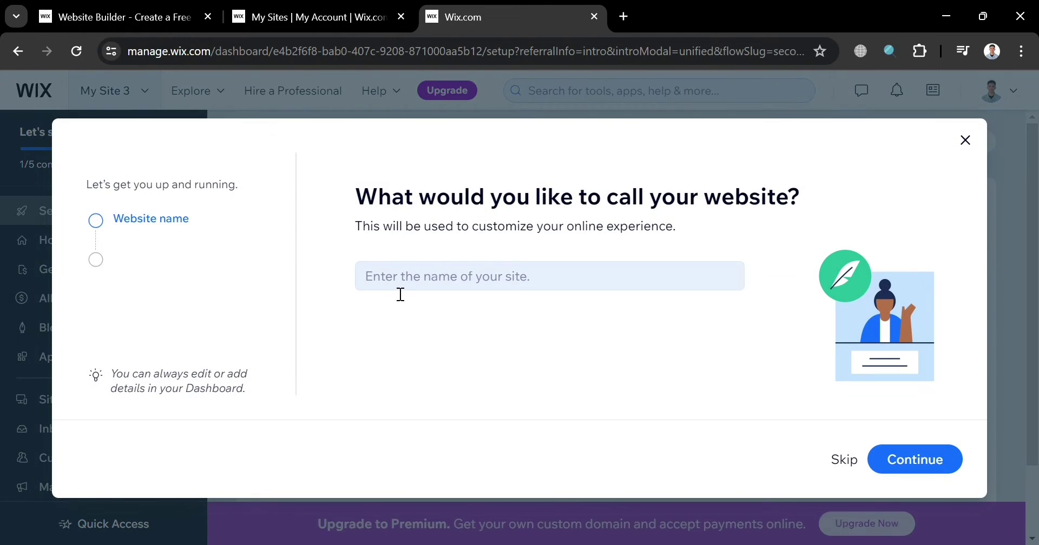
- Name the site 'Update Today!' and confirm the name
click(413, 293)
text(l)
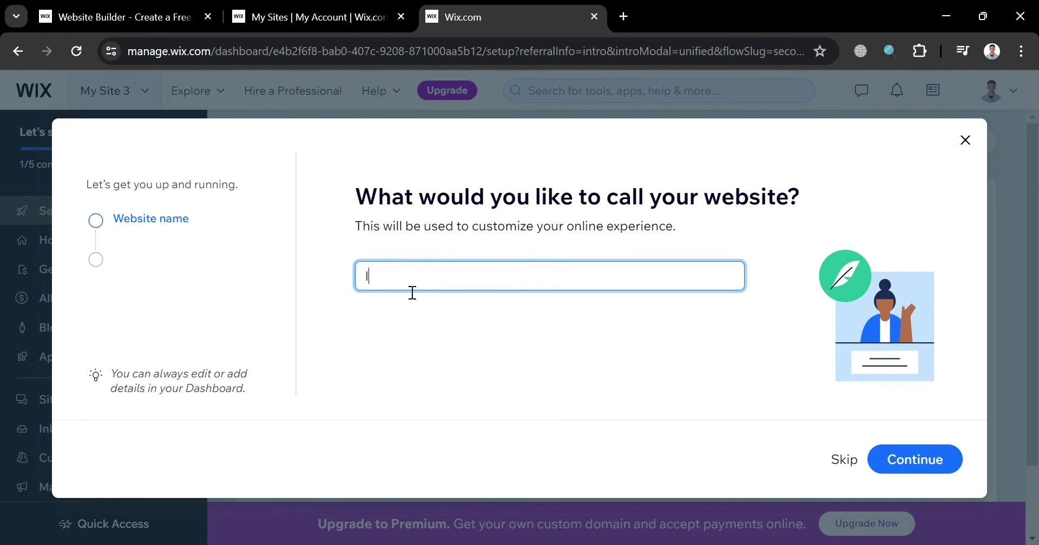
key(BackSpace)
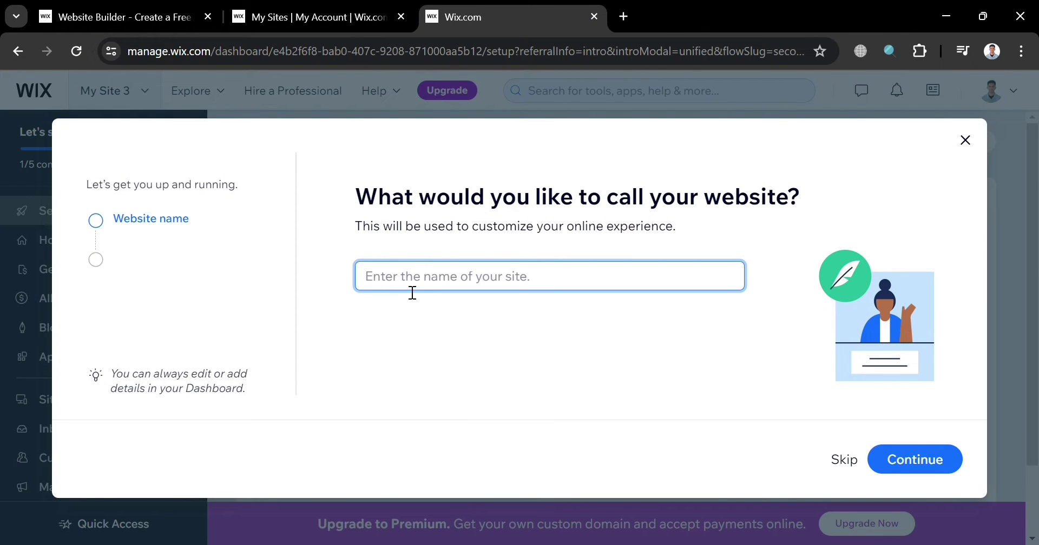
text(Update Today!)
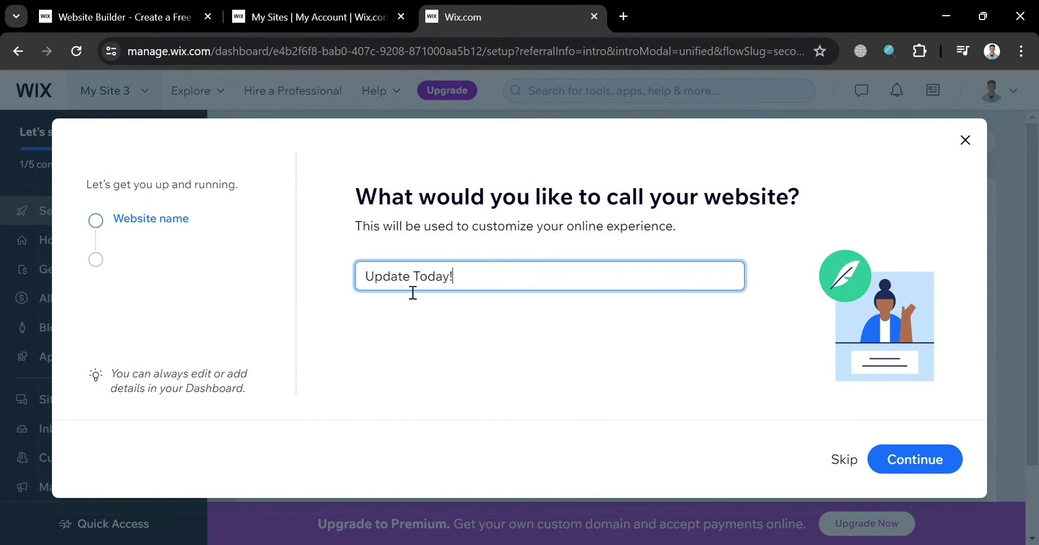
click(908, 461)
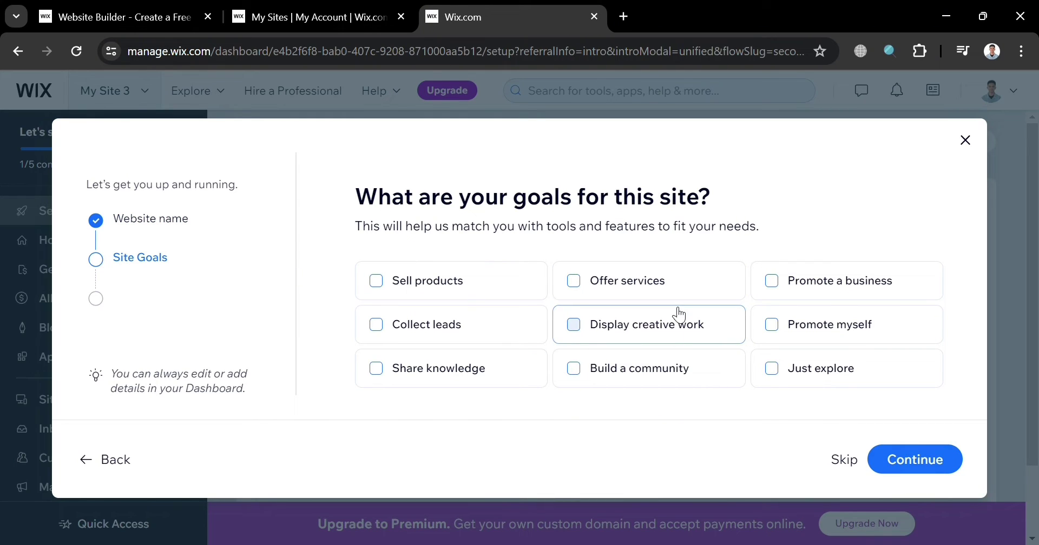
- Pick Display creative work and Share knowledge as site goals, then skip app suggestions
click(574, 326)
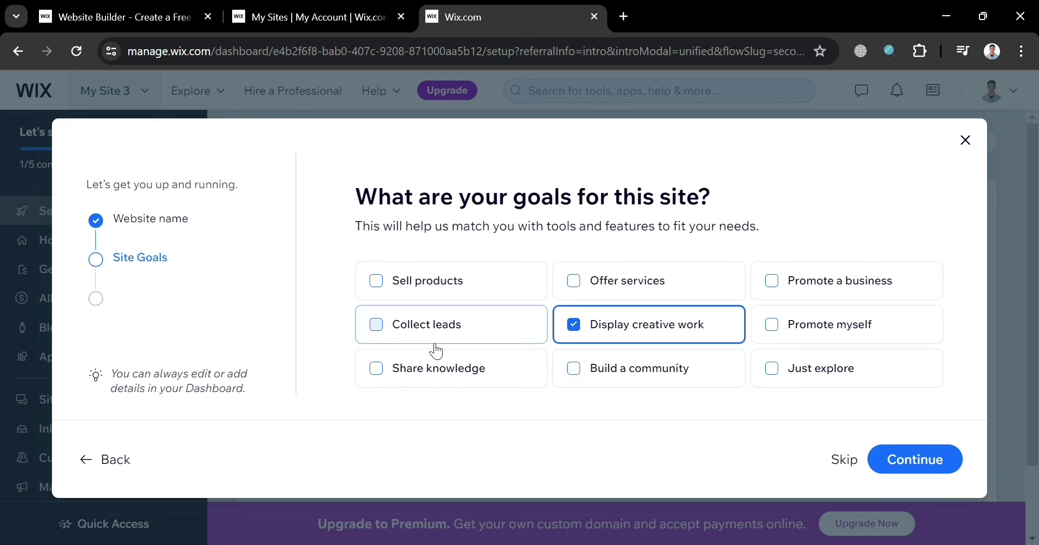
click(380, 368)
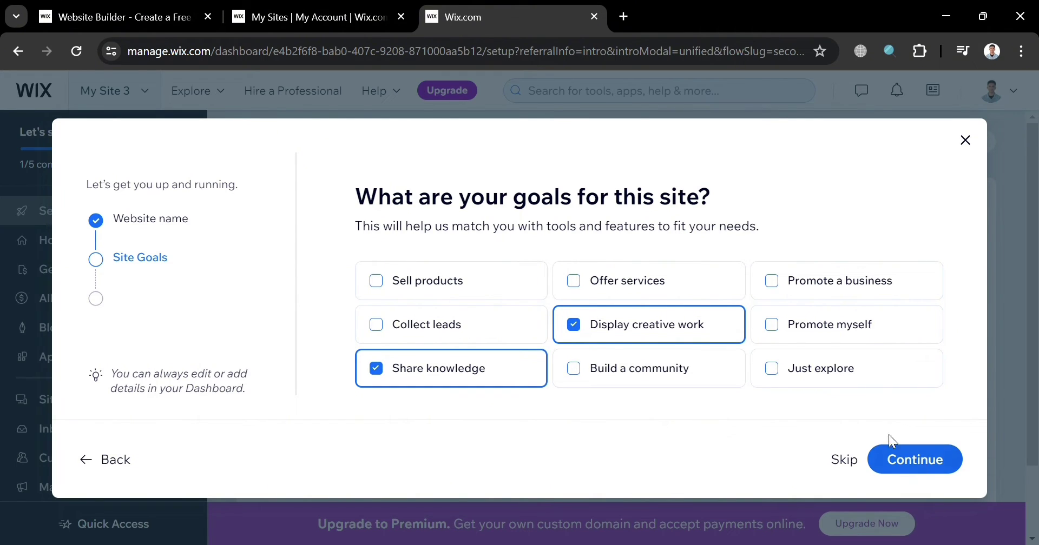
click(918, 451)
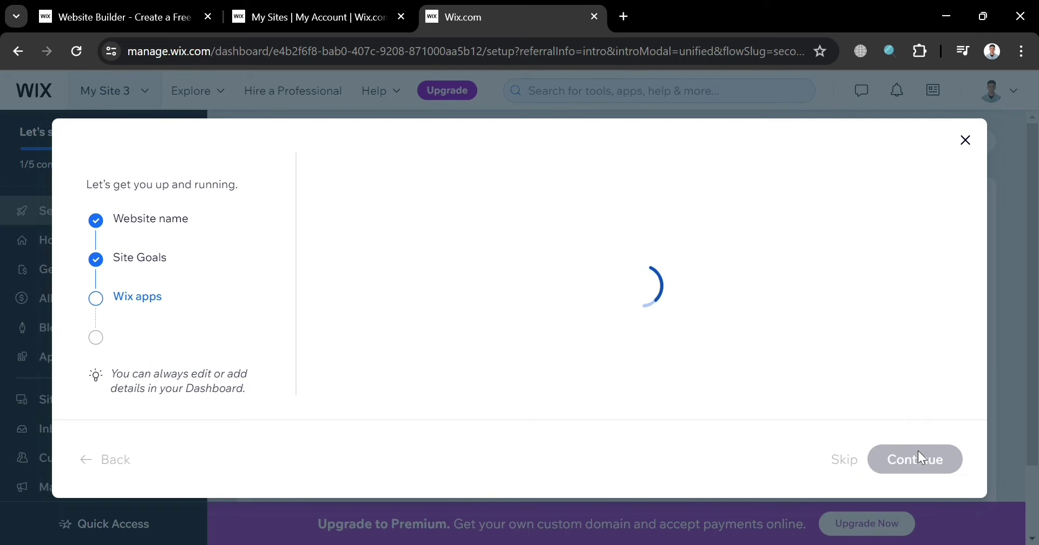
click(852, 465)
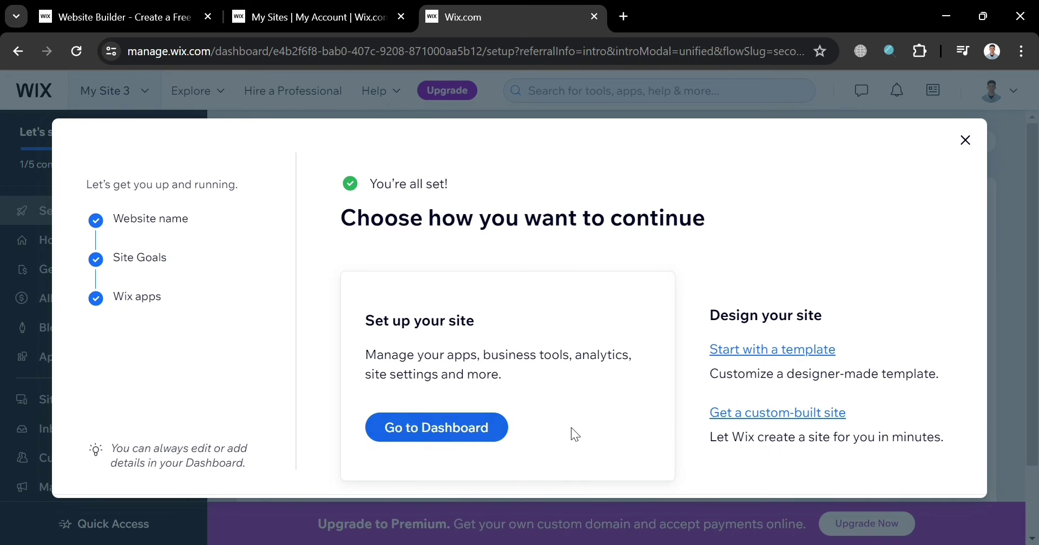
- Browse the News Blog templates and open TheHours in the editor
click(787, 351)
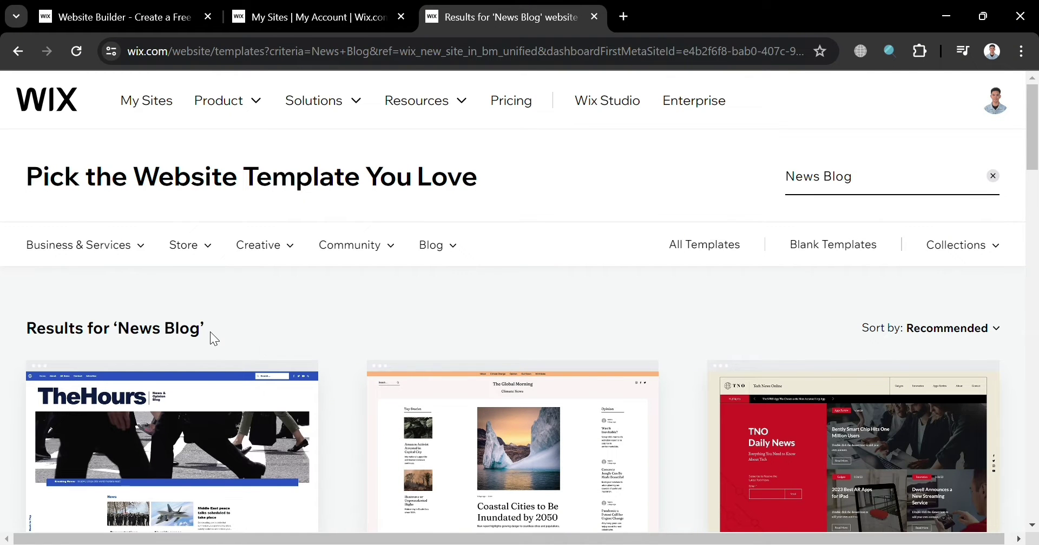
scroll(586, 237, down, 3)
mouse_move(872, 336)
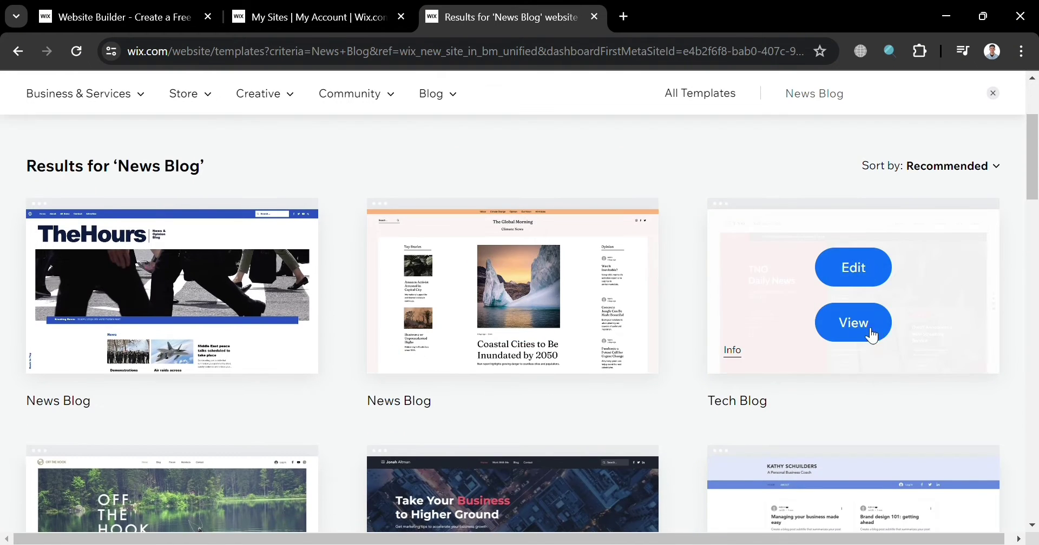
scroll(845, 392, down, 2)
scroll(595, 446, down, 3)
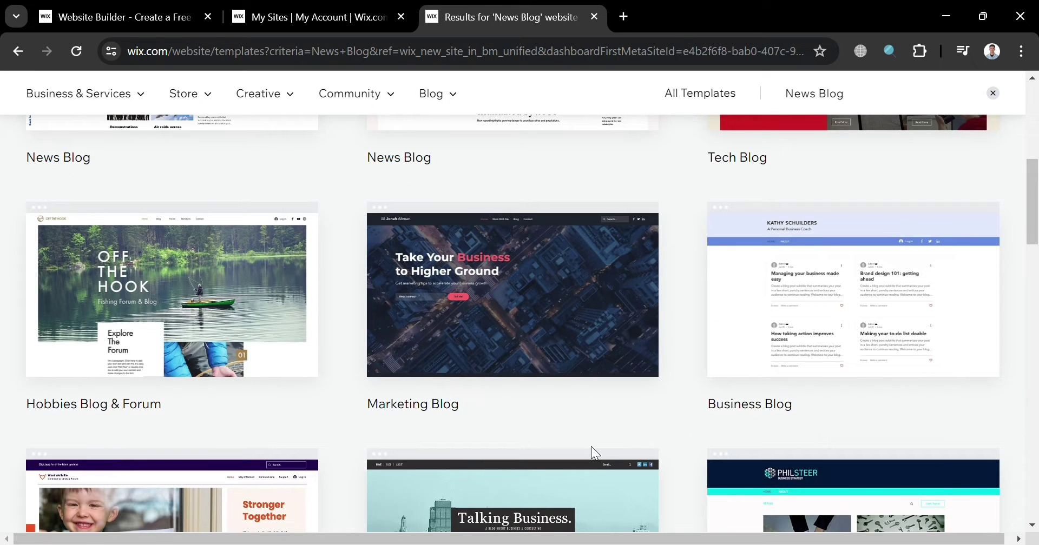
scroll(487, 335, down, 3)
mouse_move(576, 314)
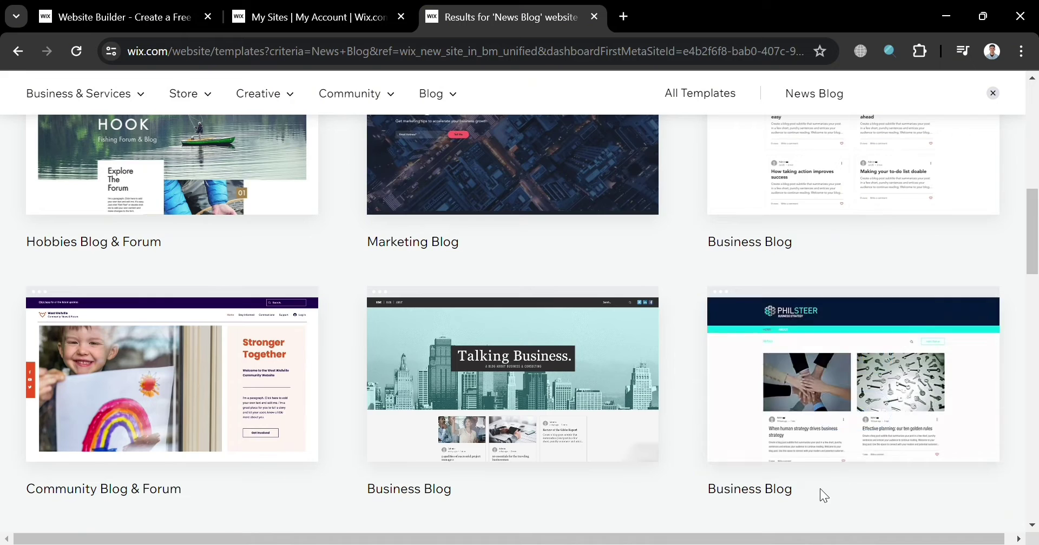
scroll(775, 428, down, 8)
scroll(742, 428, up, 15)
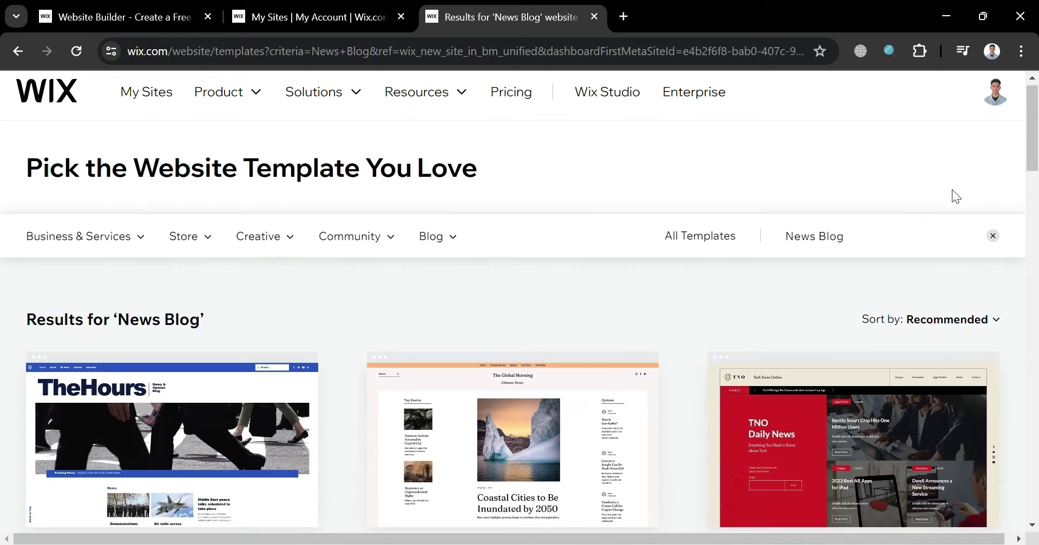
mouse_move(166, 431)
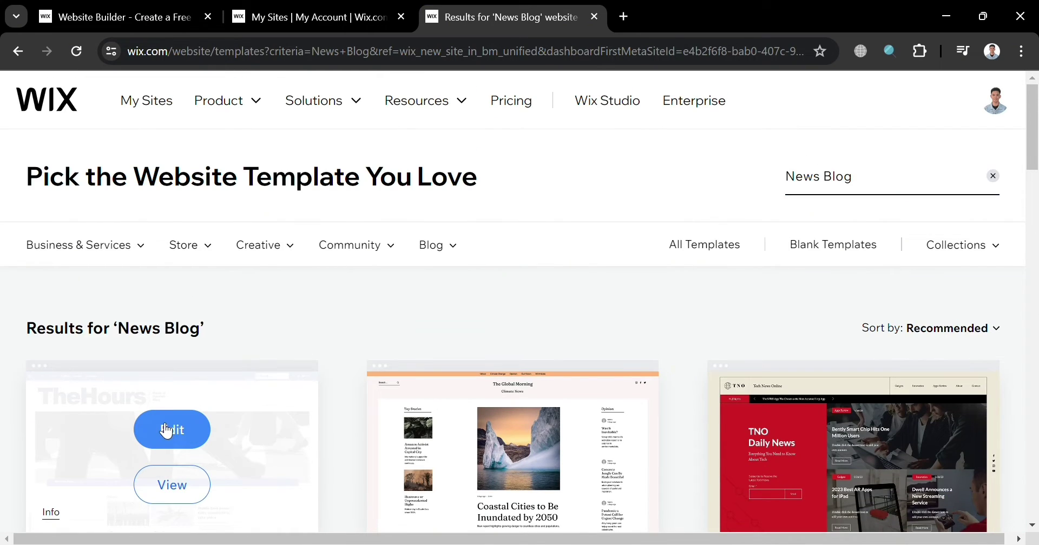
click(188, 443)
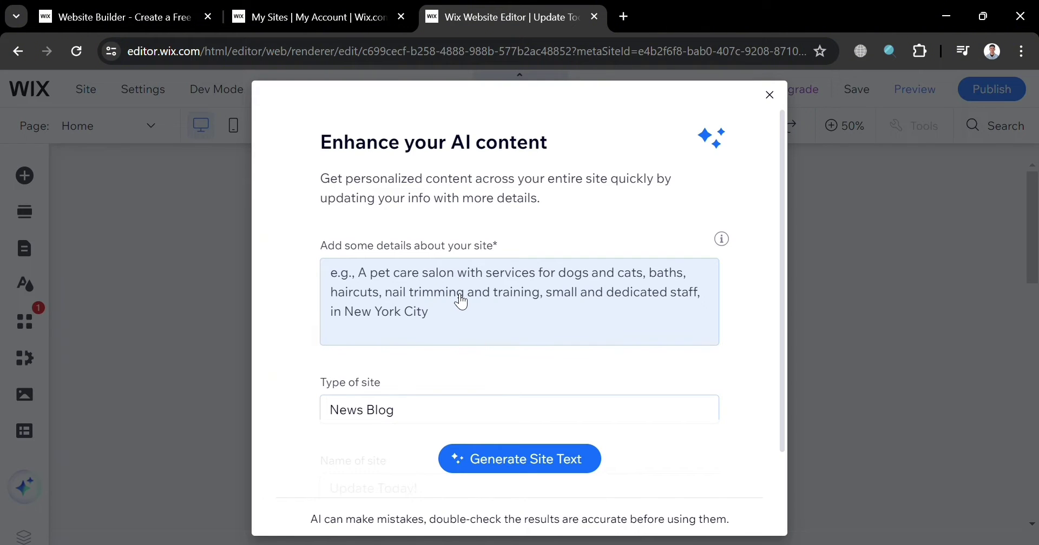
- Look over the 'Enhance your AI content' dialog and close it without changes
scroll(461, 301, down, 2)
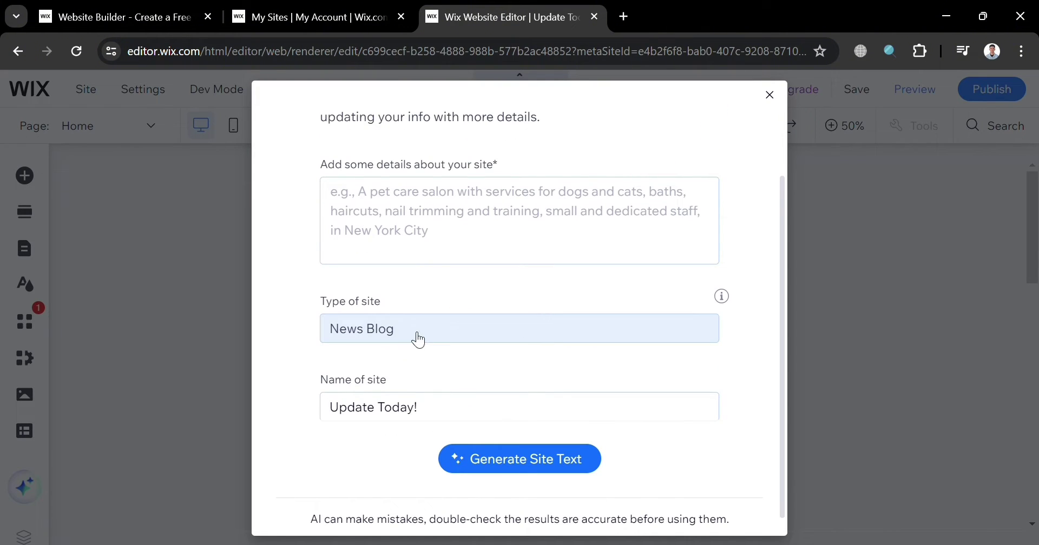
scroll(454, 411, up, 2)
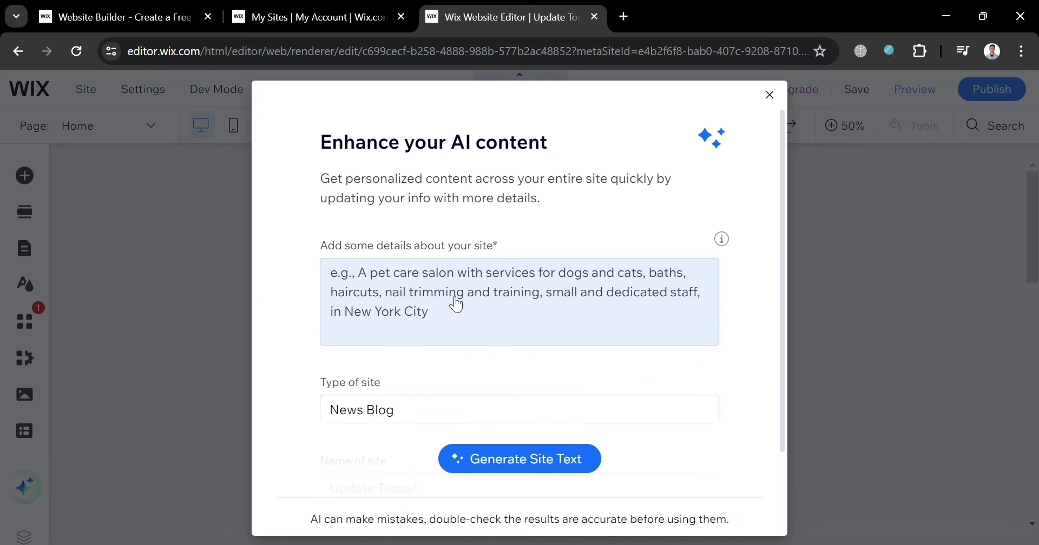
click(771, 98)
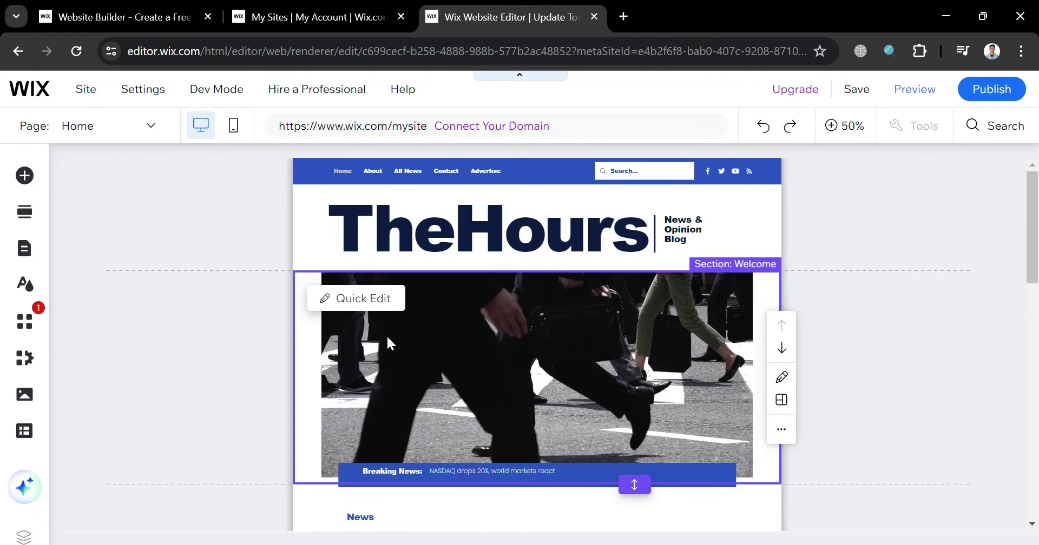
- Use Quick Edit on the header to replace the TheHours title with 'Update Today!'
click(350, 297)
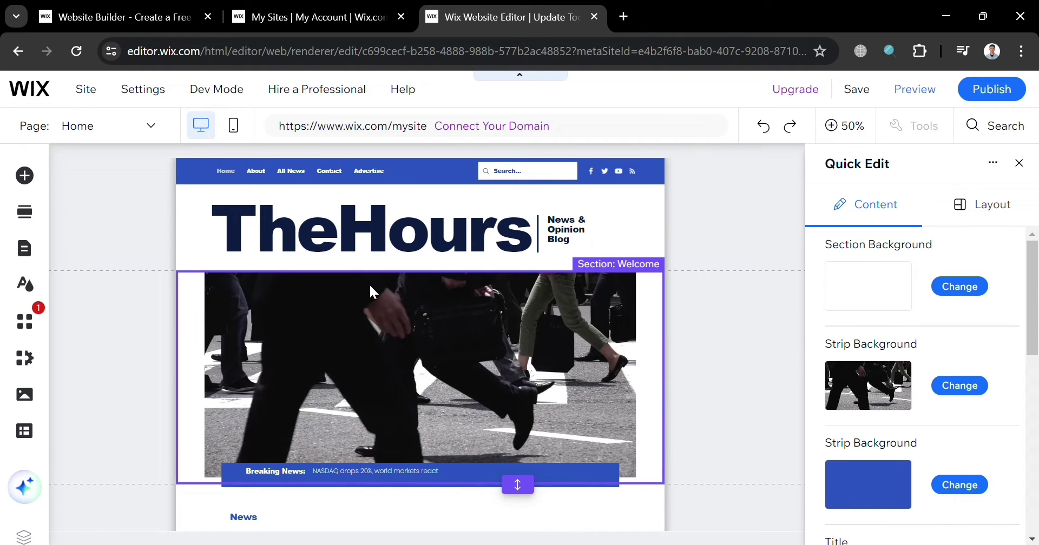
click(369, 222)
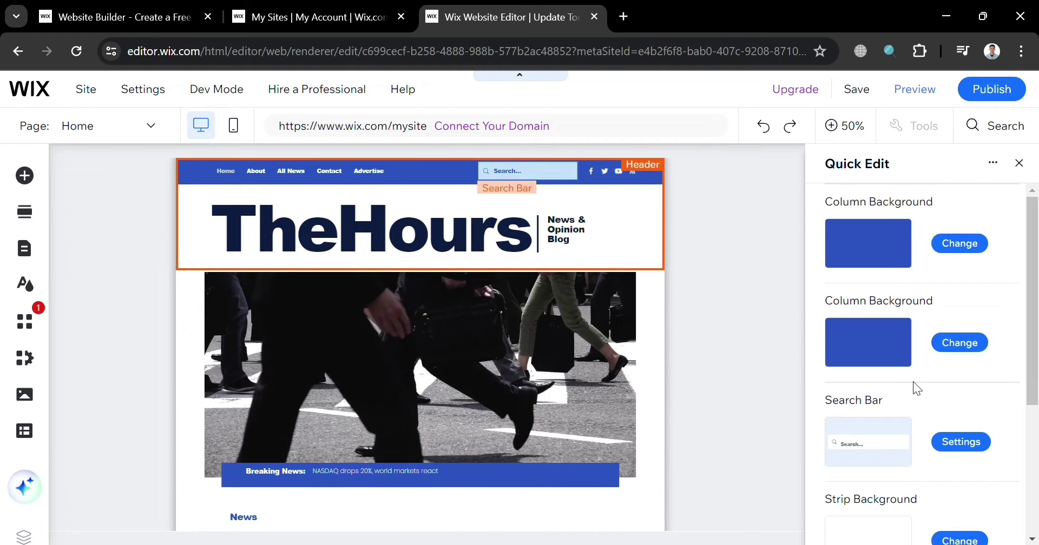
scroll(911, 387, down, 1)
scroll(904, 430, down, 5)
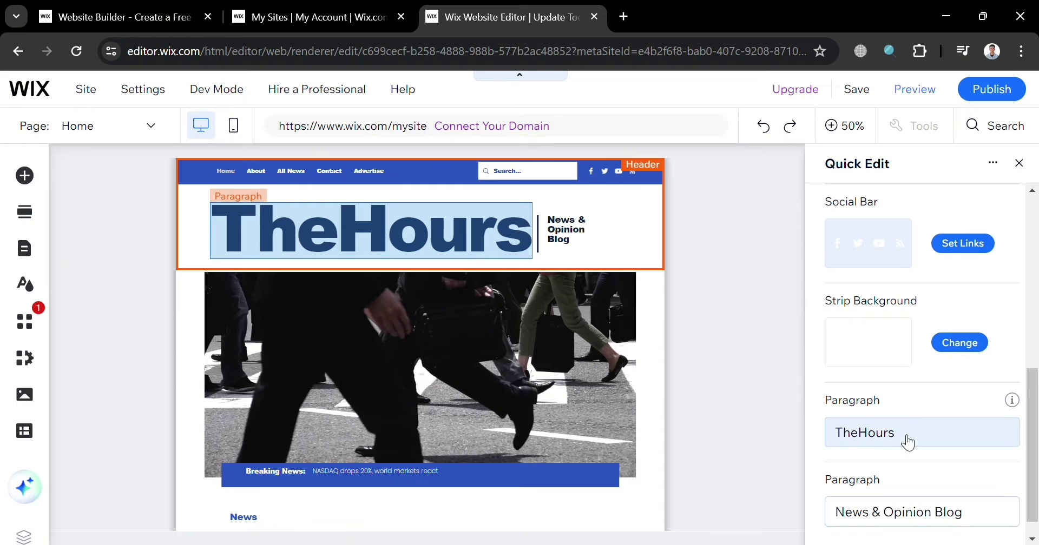
click(904, 440)
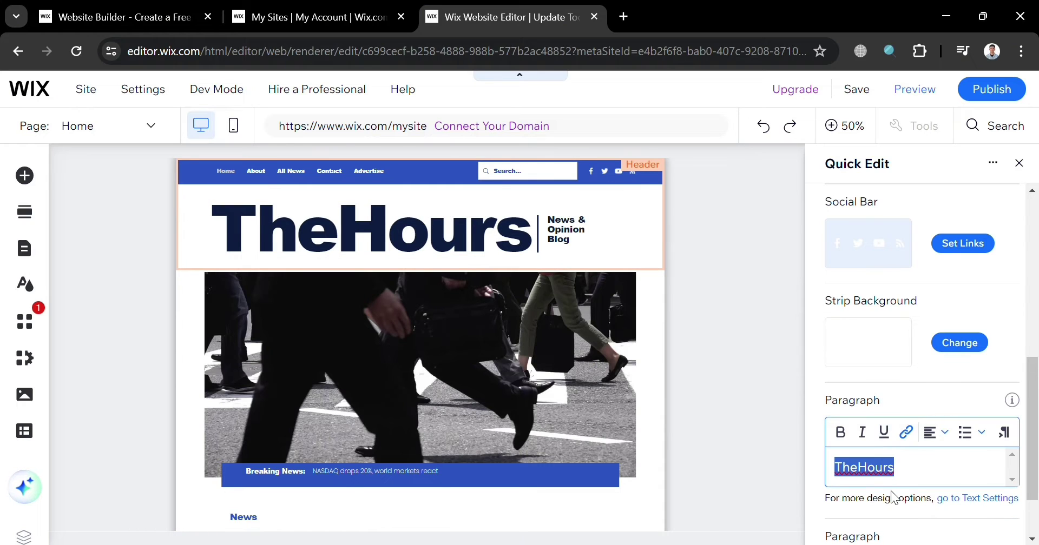
text(u)
key(BackSpace)
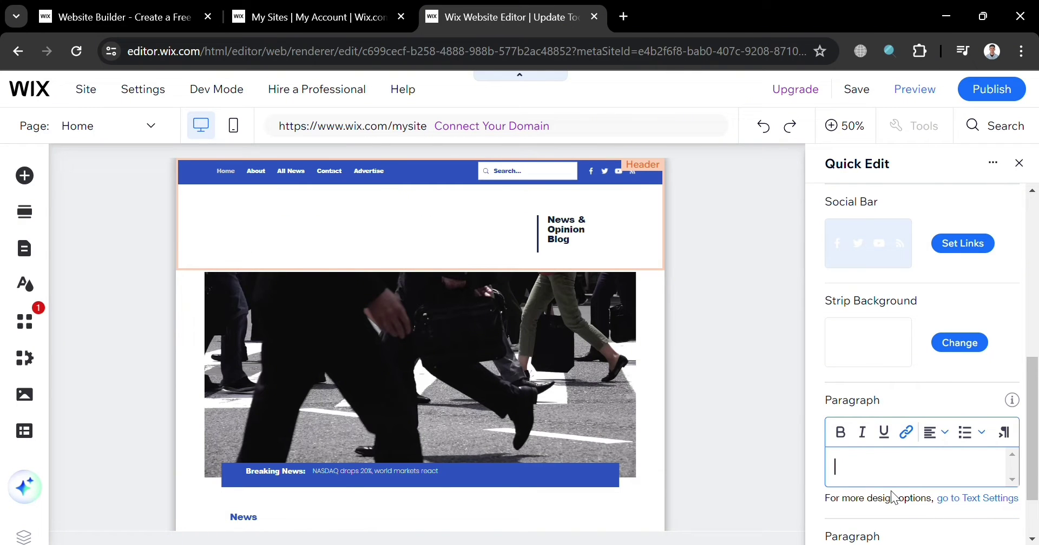
text(Updat)
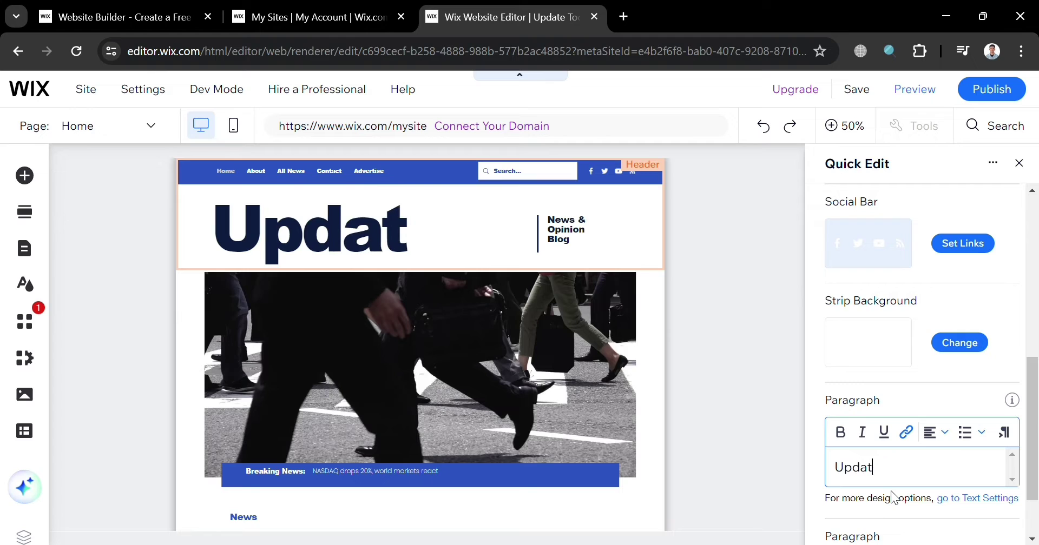
text(eT)
key(BackSpace)
text(Today)
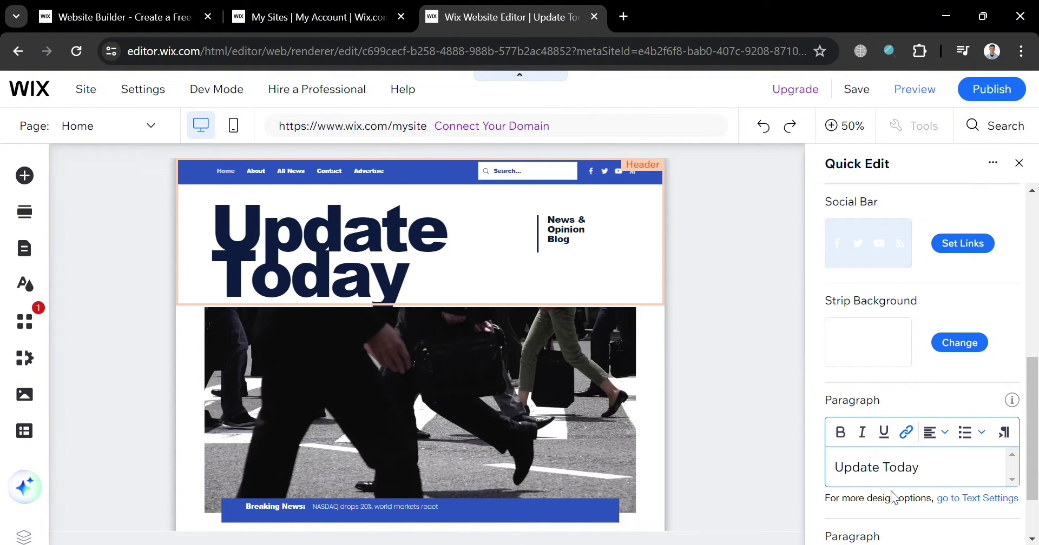
text(!)
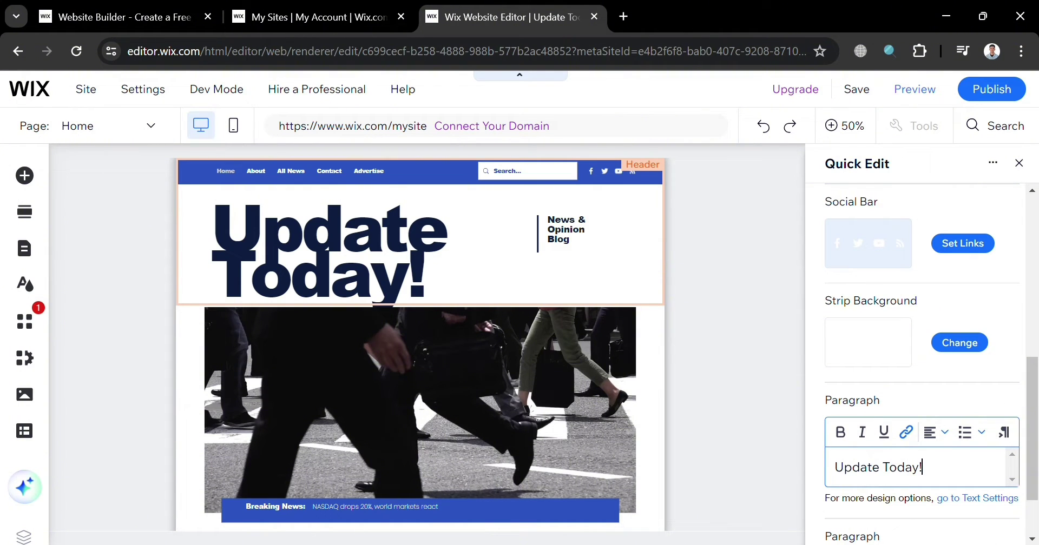
scroll(905, 504, down, 2)
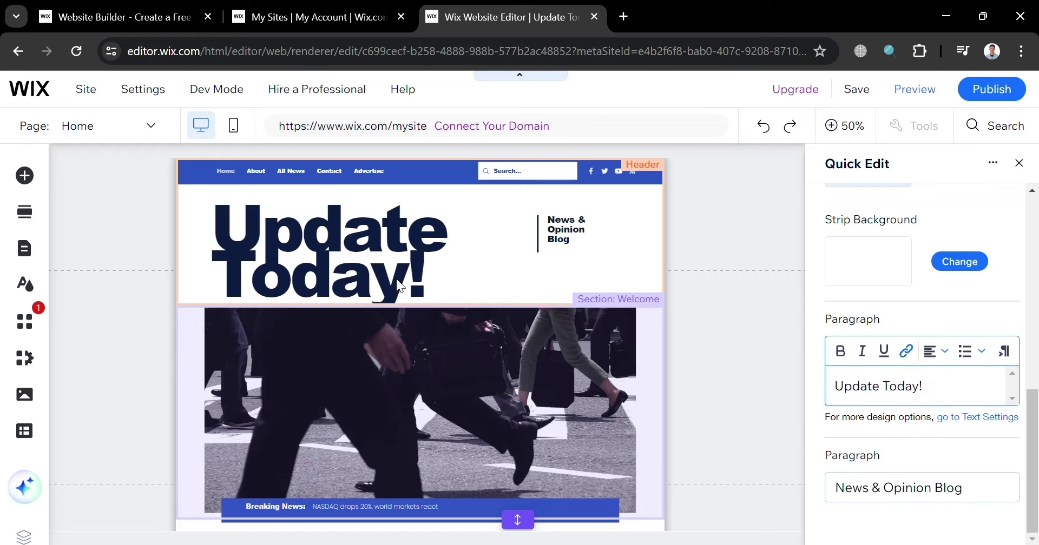
click(317, 262)
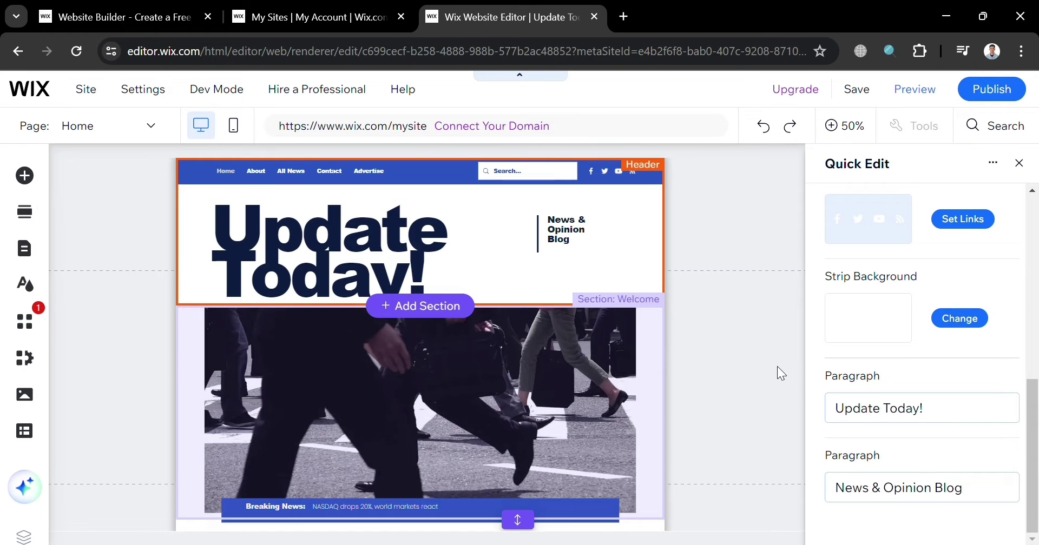
click(777, 366)
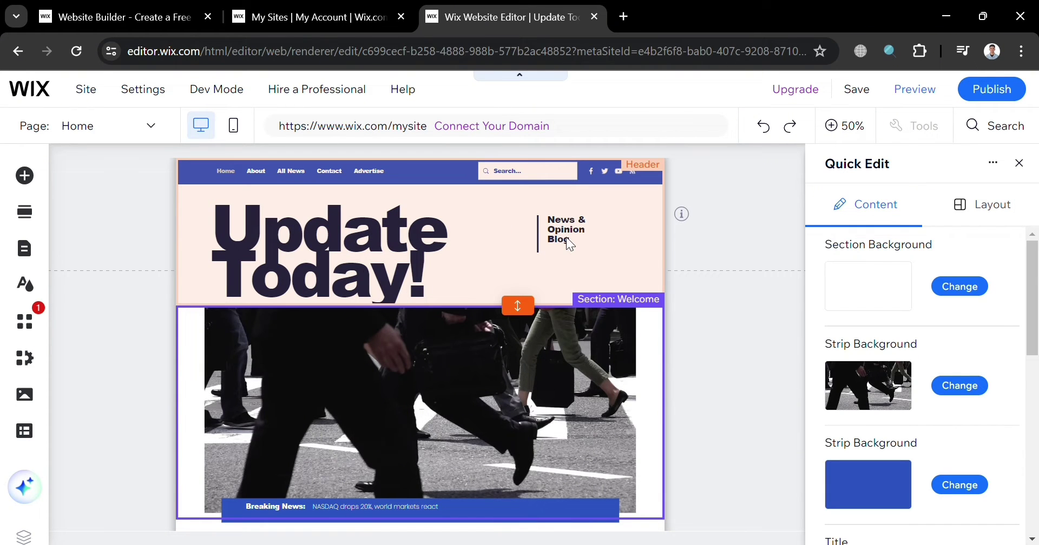
click(565, 237)
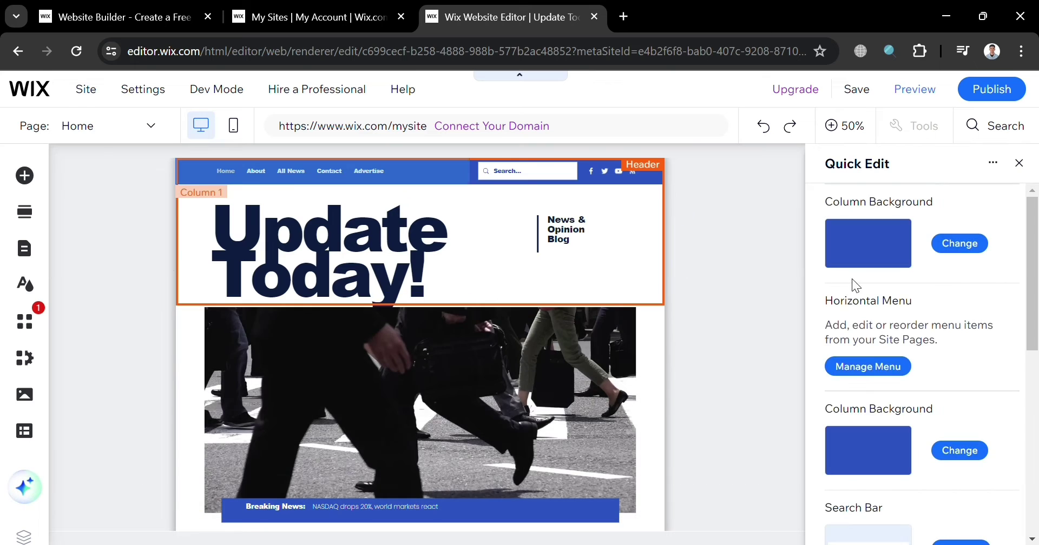
scroll(901, 390, down, 3)
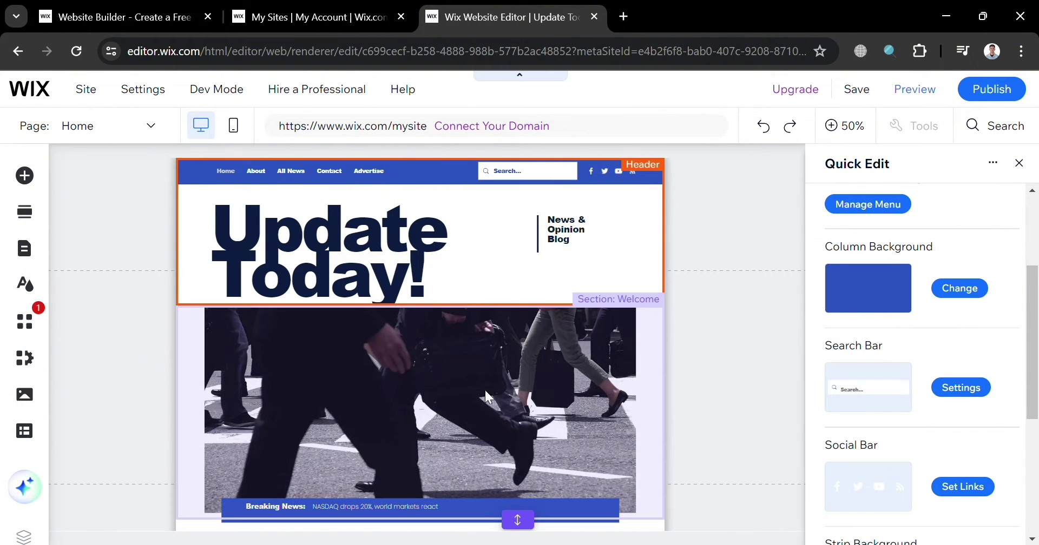
click(707, 329)
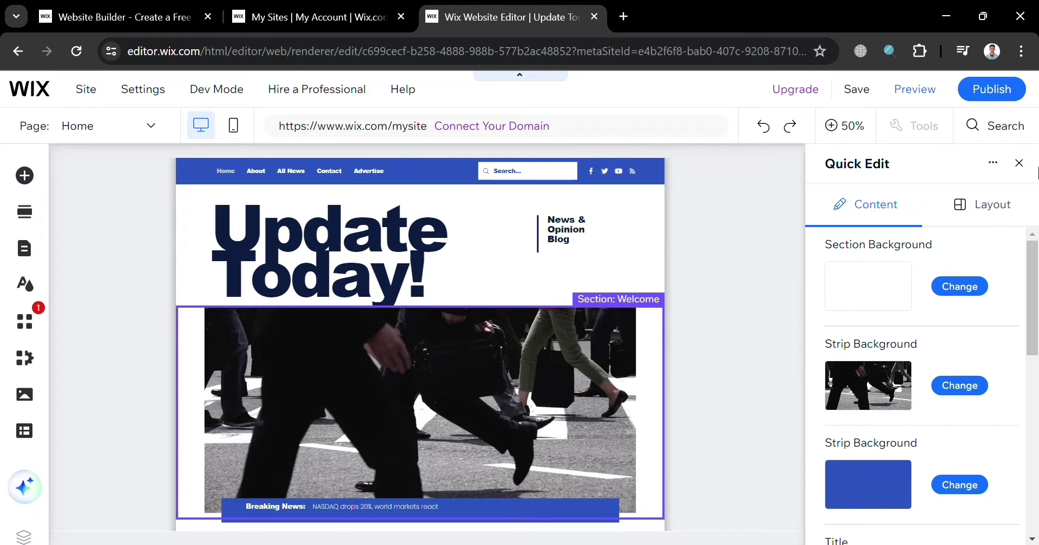
click(1000, 221)
click(1019, 167)
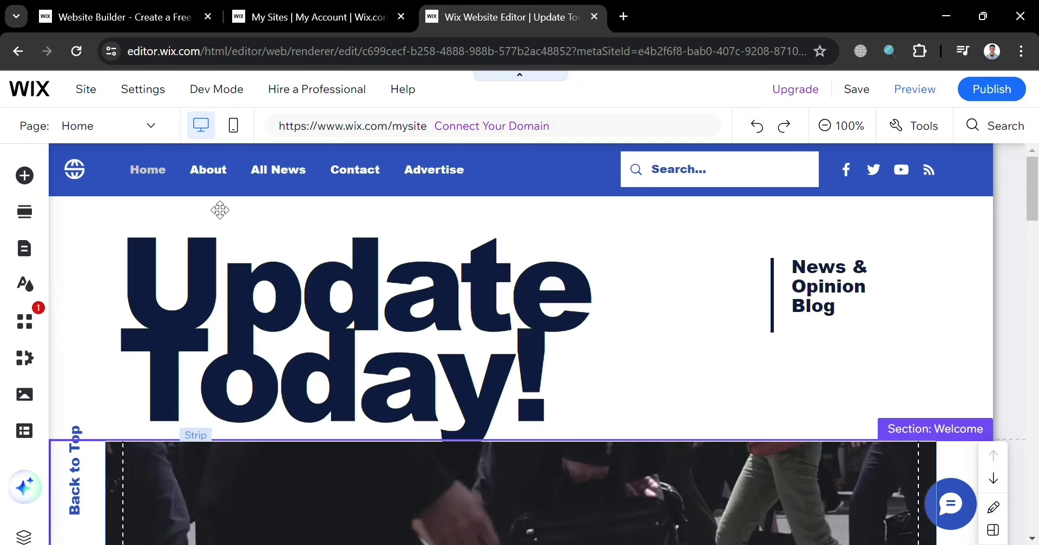
scroll(596, 382, down, 4)
click(800, 350)
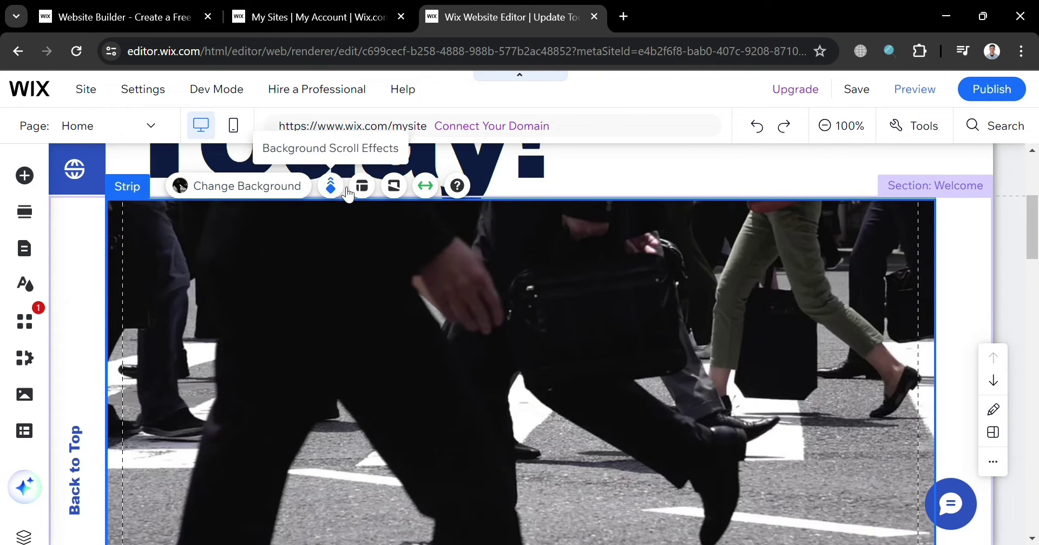
scroll(836, 357, up, 4)
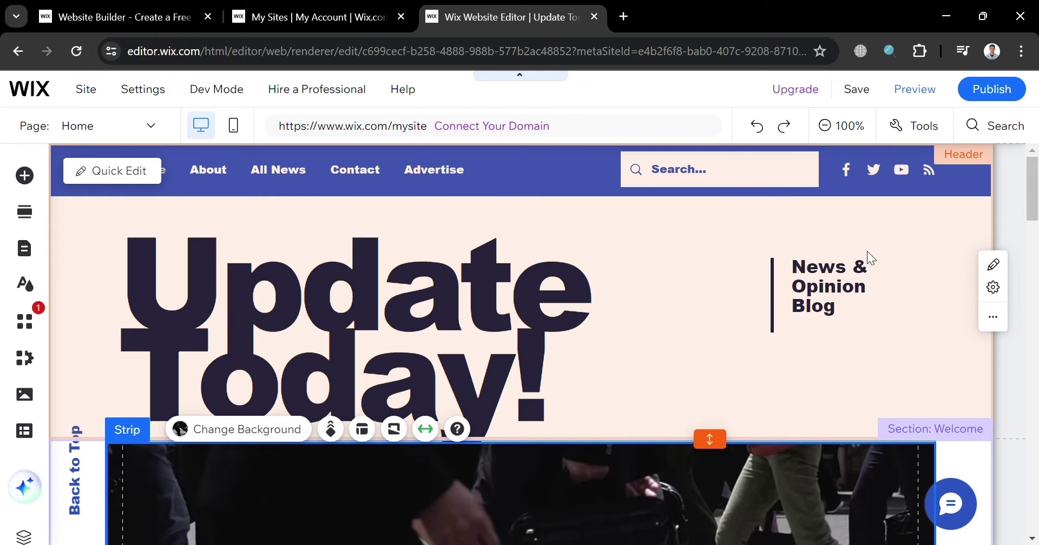
click(128, 174)
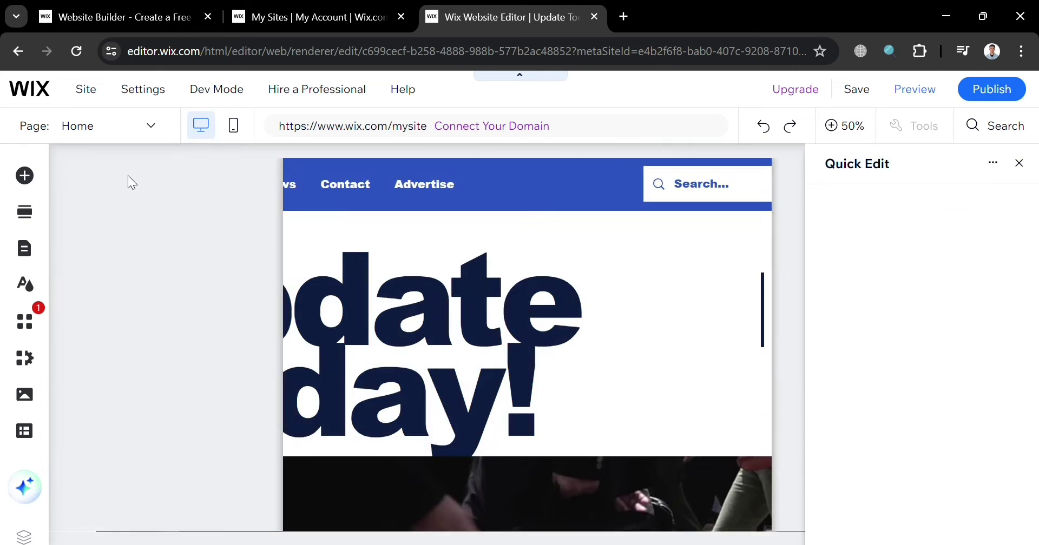
click(223, 409)
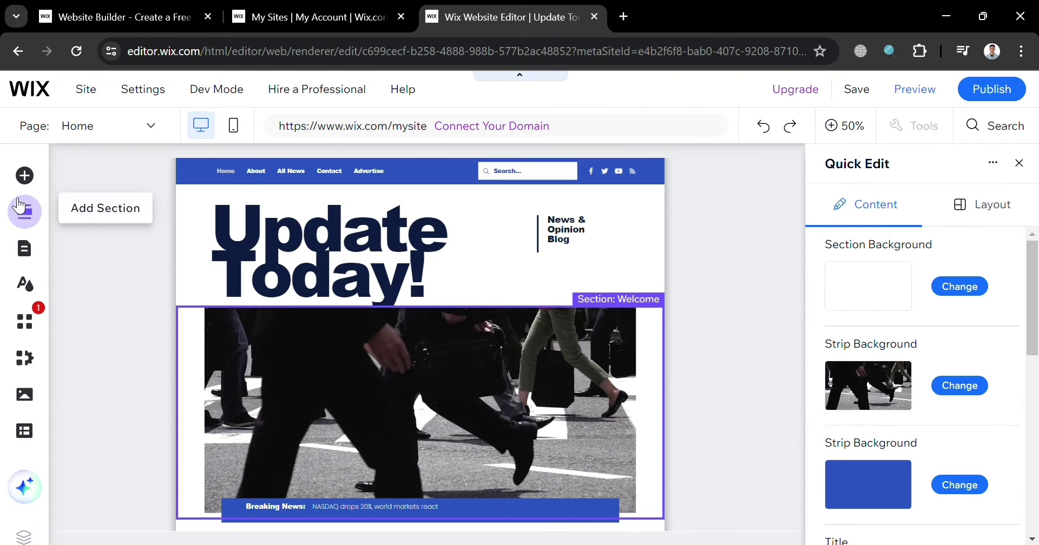
- Browse the Add Elements categories, from Image and Button through Payments and Blog
click(30, 173)
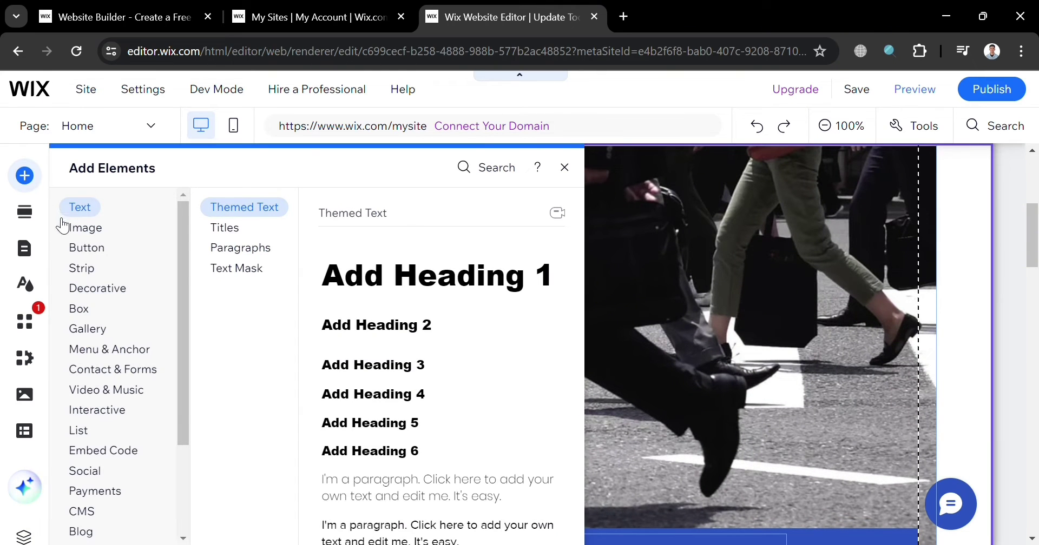
click(83, 228)
click(88, 248)
click(85, 268)
click(90, 288)
click(95, 310)
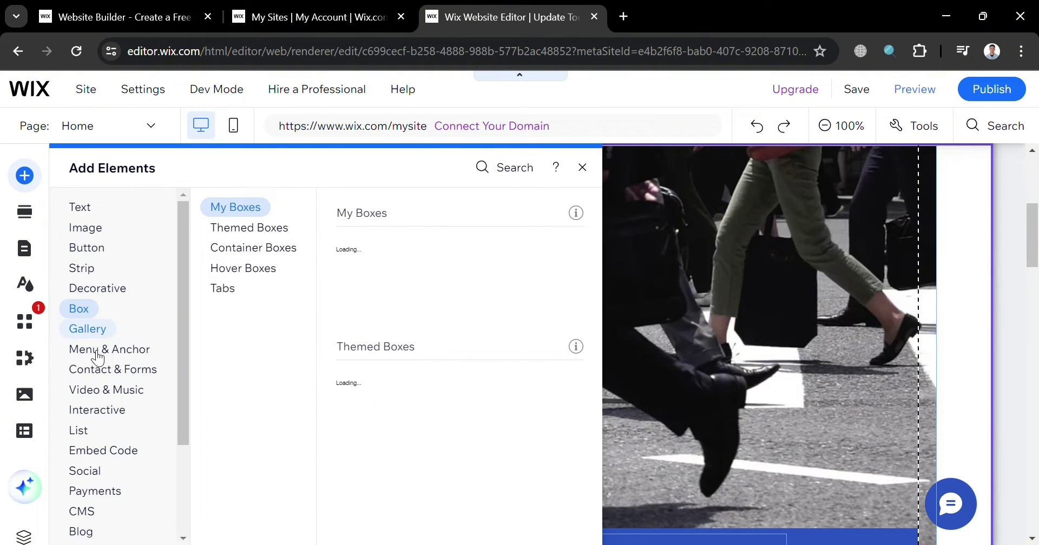
click(103, 410)
click(116, 457)
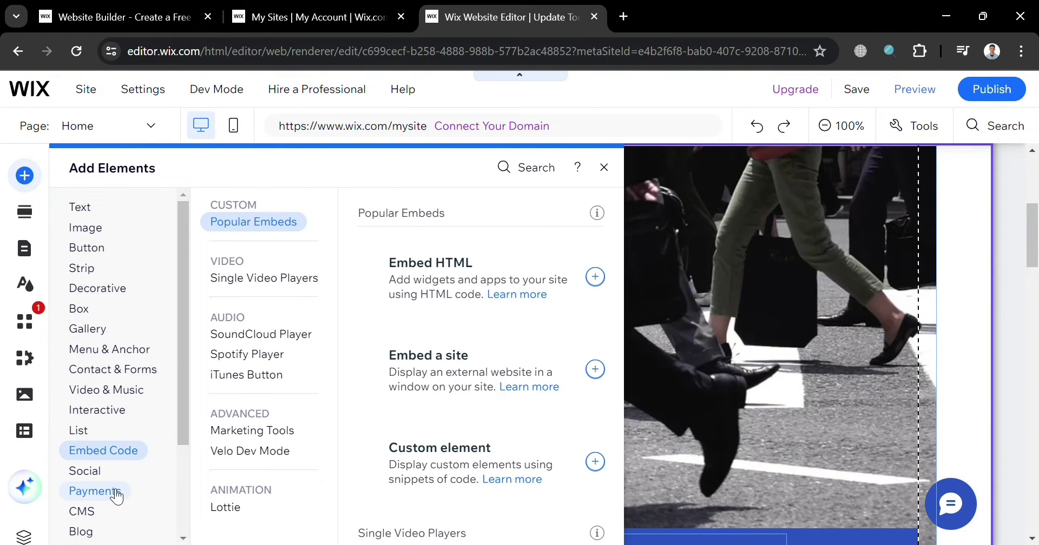
click(111, 491)
click(81, 532)
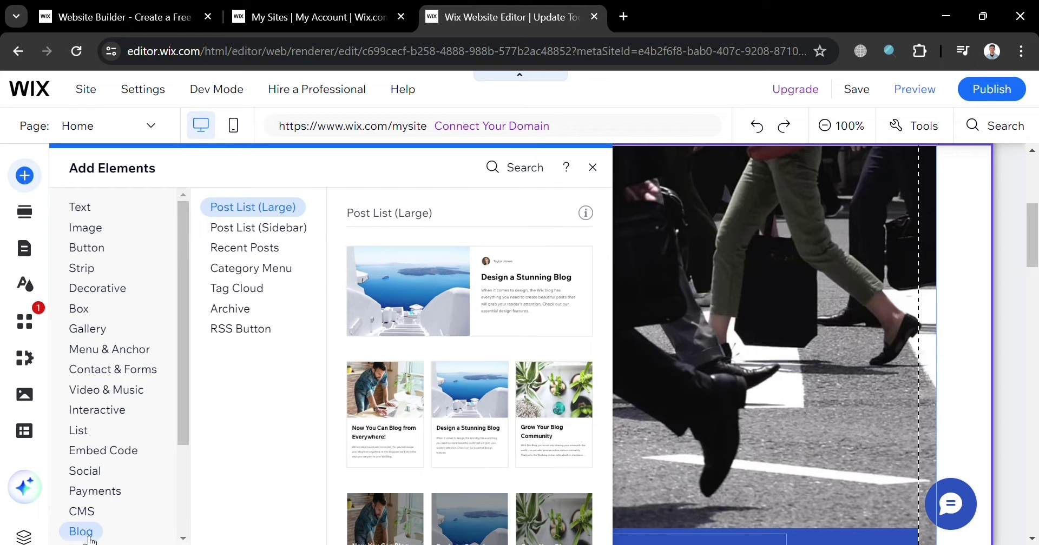
- Show the classic Strip presets, then open the Add Section gallery of Welcome layouts
scroll(459, 403, down, 5)
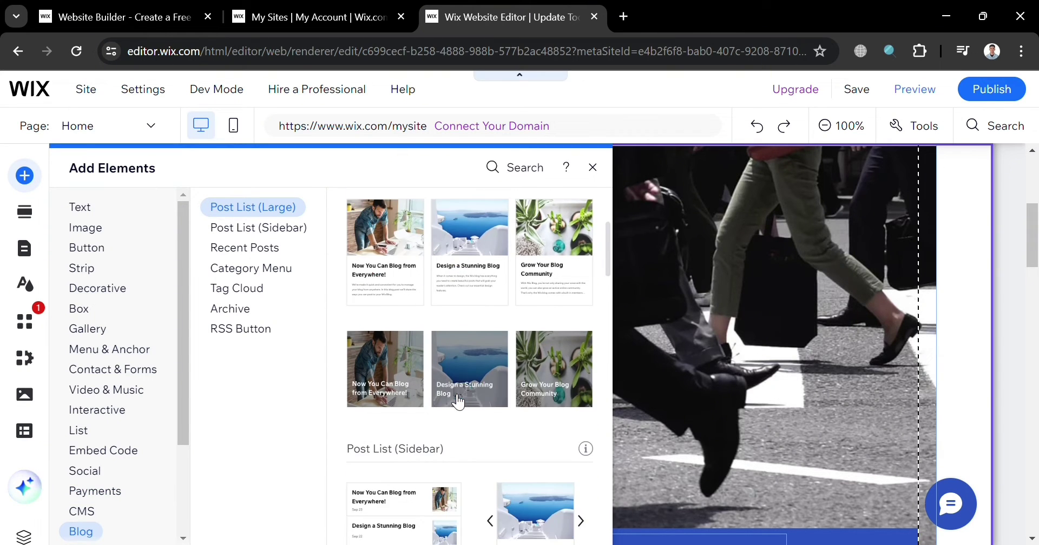
scroll(458, 403, down, 2)
click(82, 267)
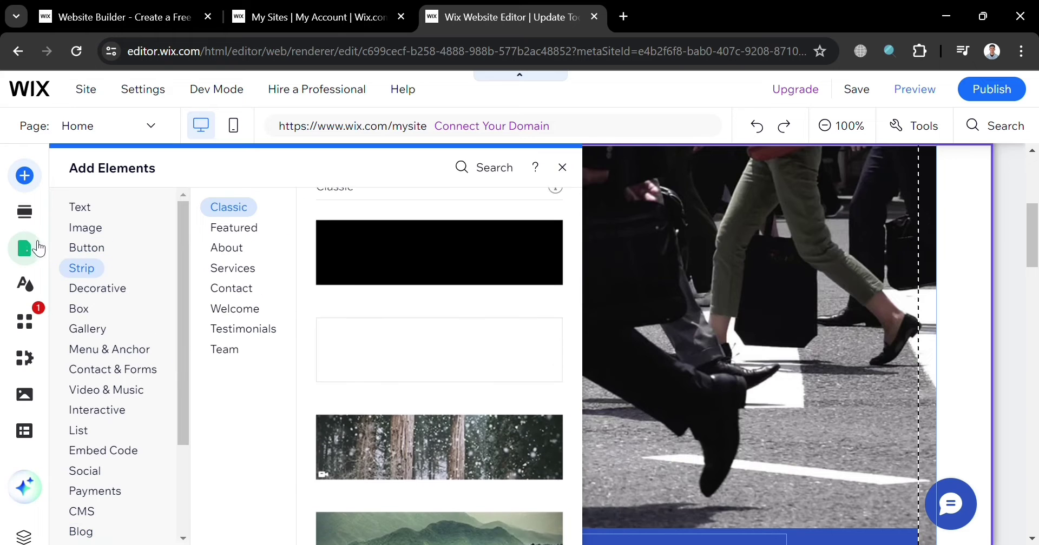
click(33, 213)
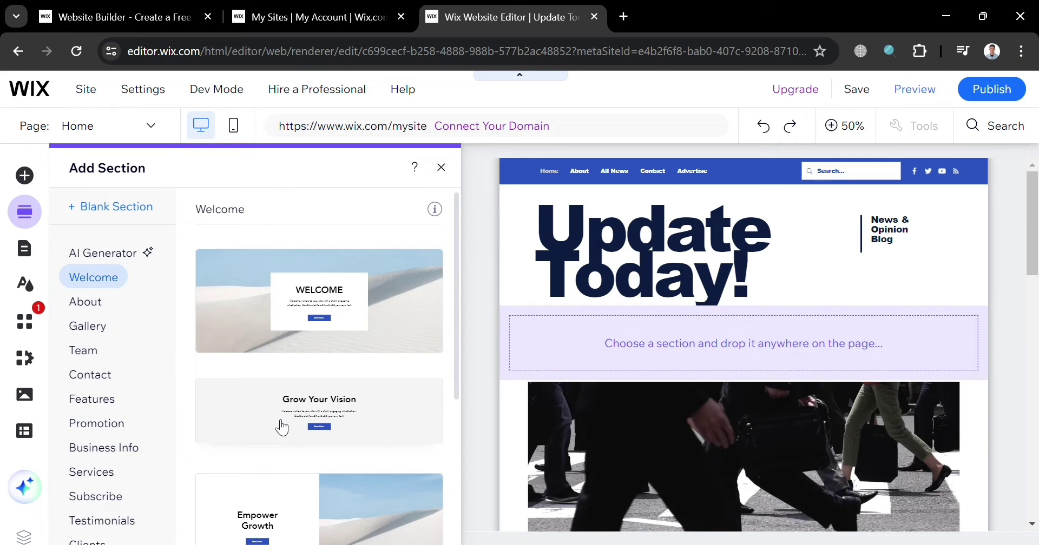
- Open the Pages and Menu panel and close it to return to the canvas
scroll(283, 425, down, 2)
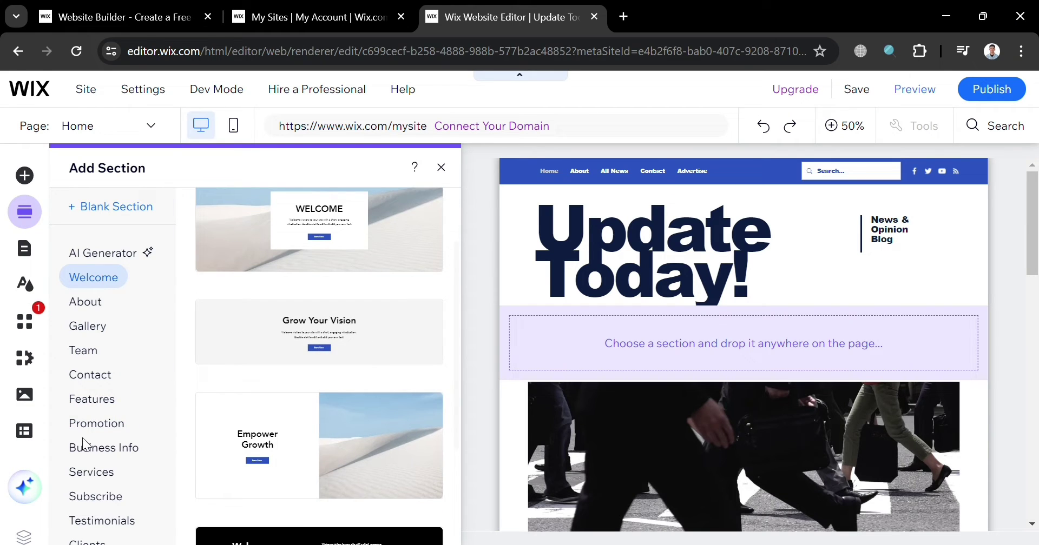
click(30, 262)
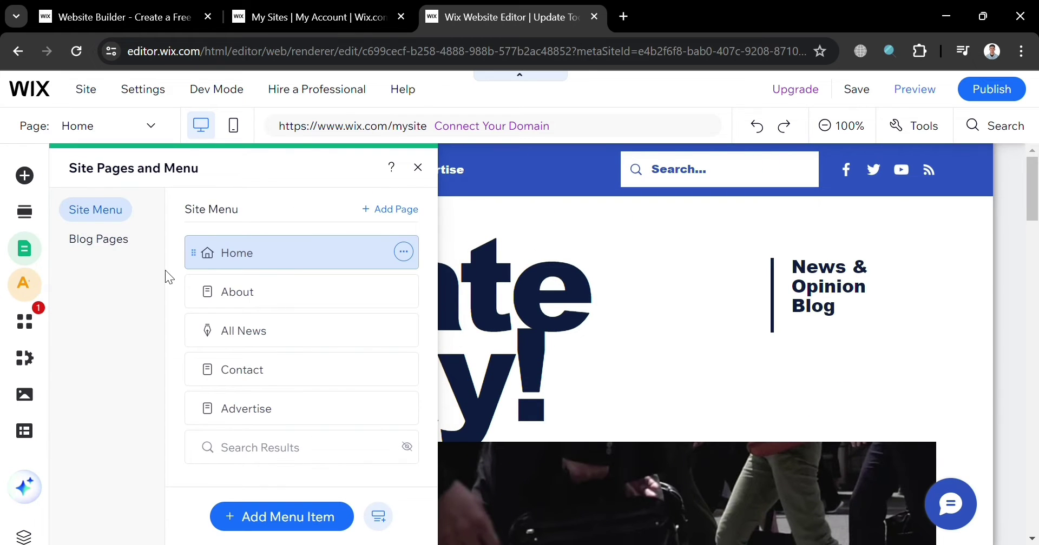
click(417, 168)
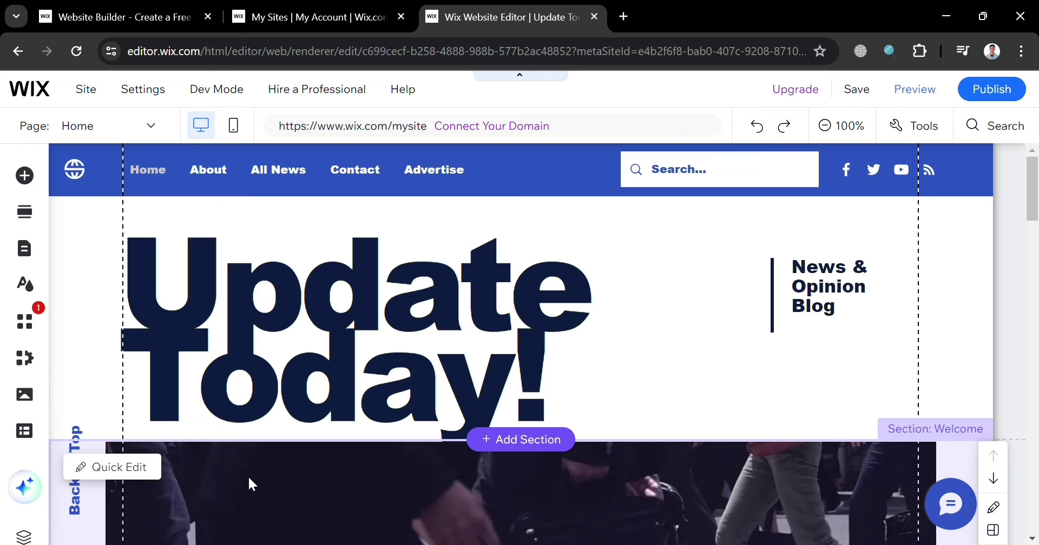
scroll(489, 476, down, 3)
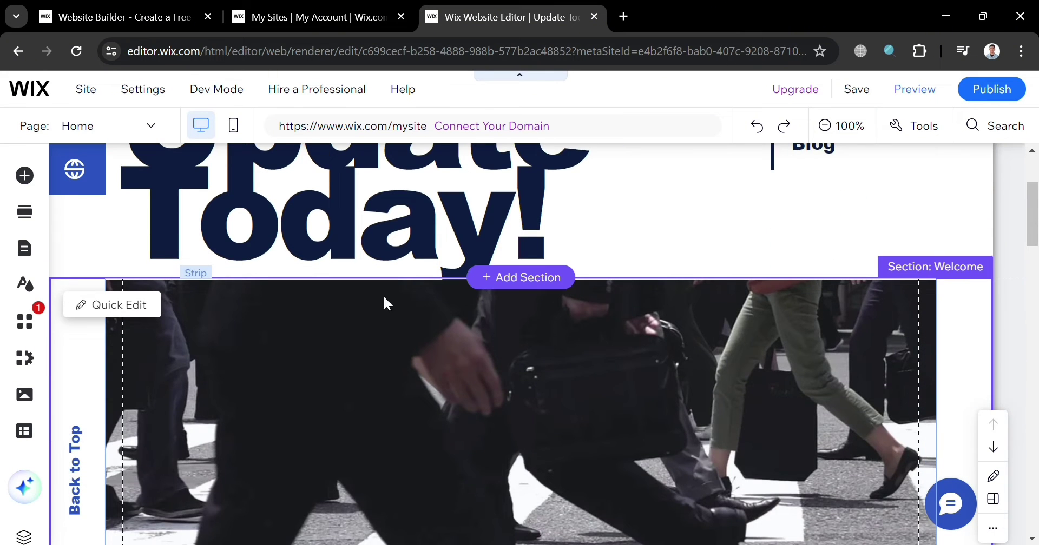
scroll(246, 311, down, 3)
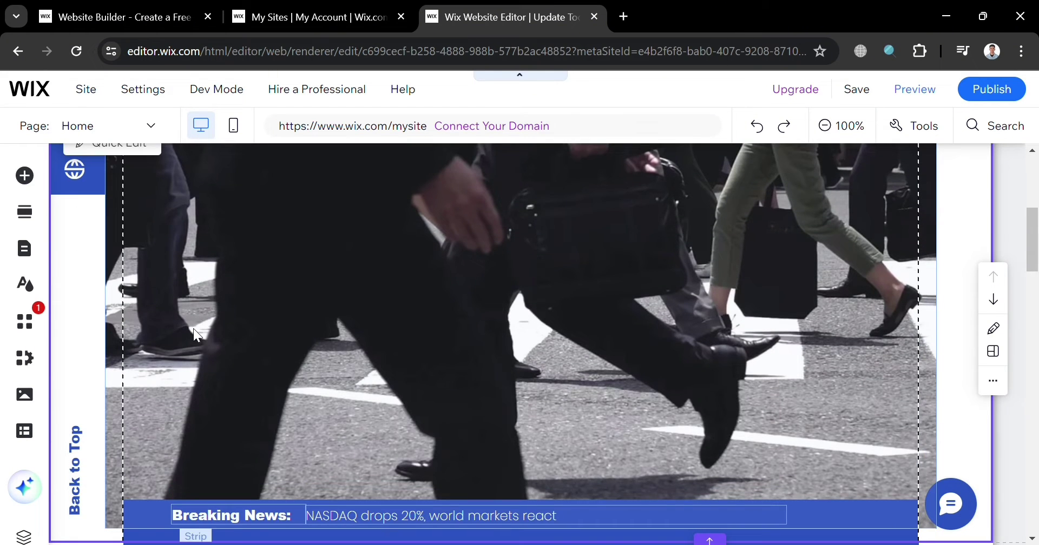
right_click(193, 329)
scroll(885, 176, up, 6)
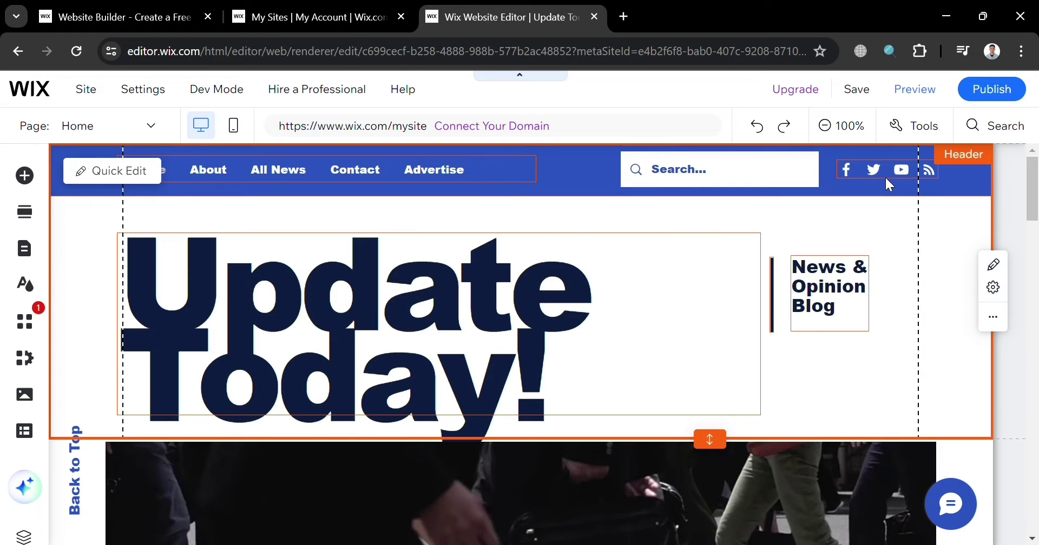
click(898, 177)
double_click(897, 178)
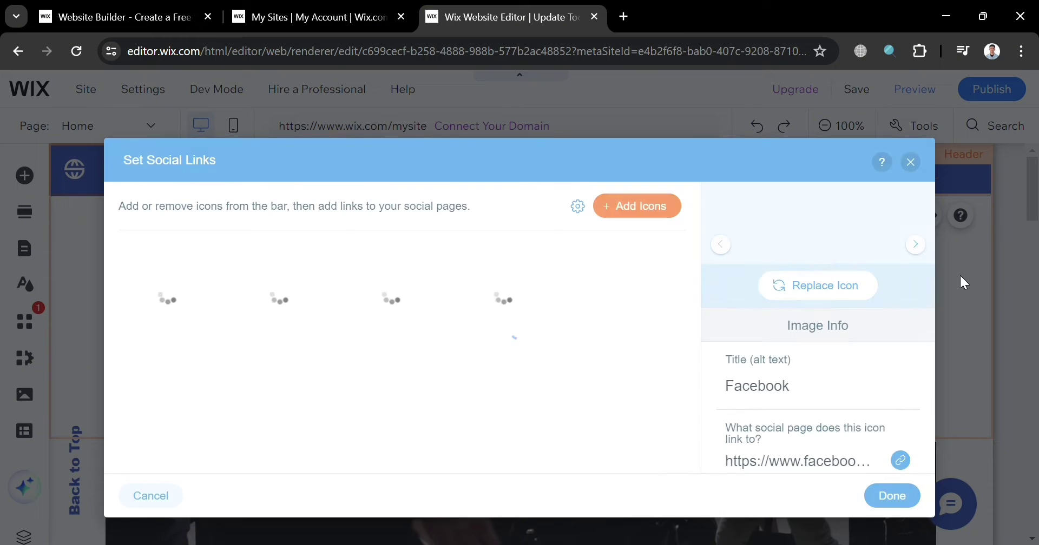
mouse_move(151, 323)
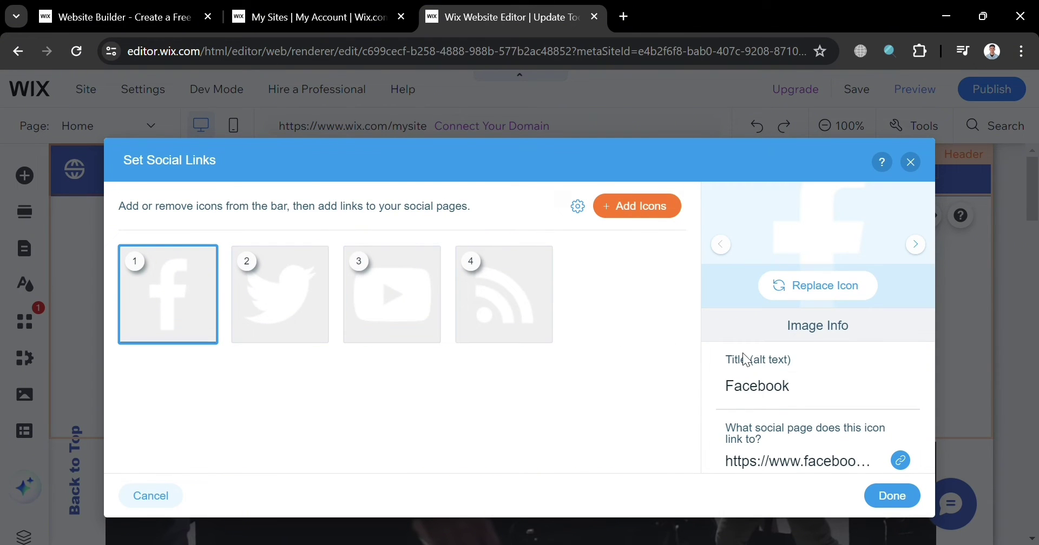
scroll(785, 393, down, 1)
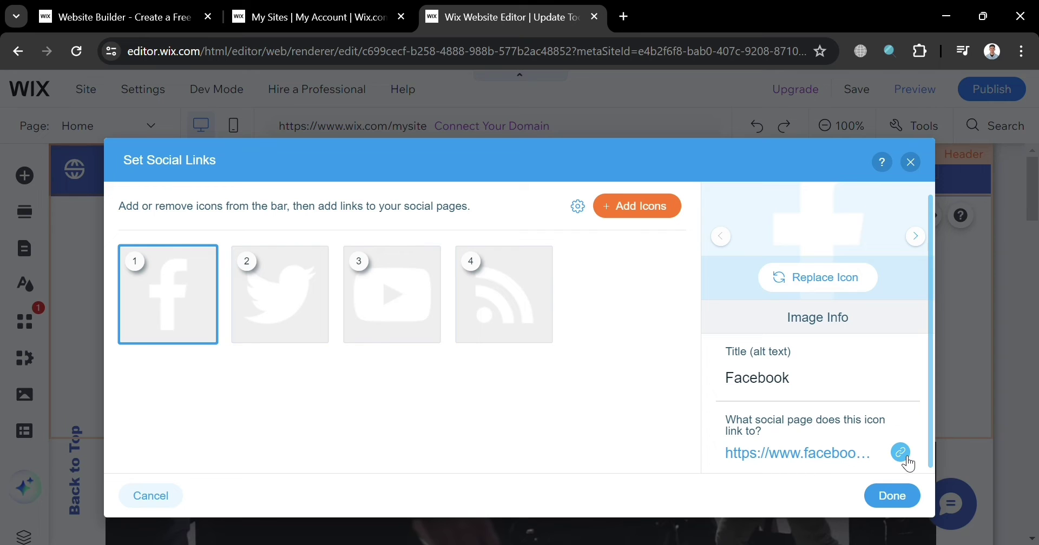
click(262, 316)
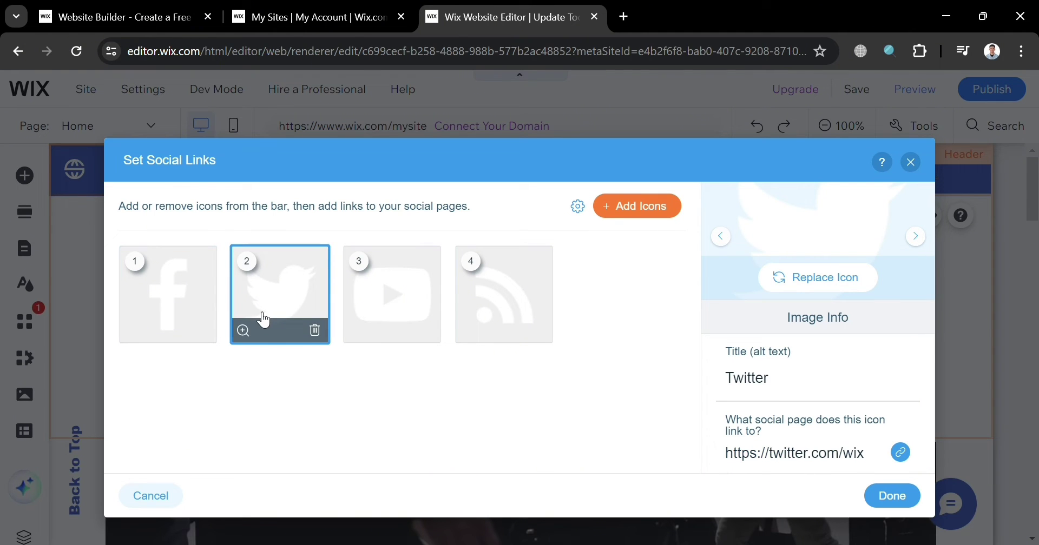
click(533, 299)
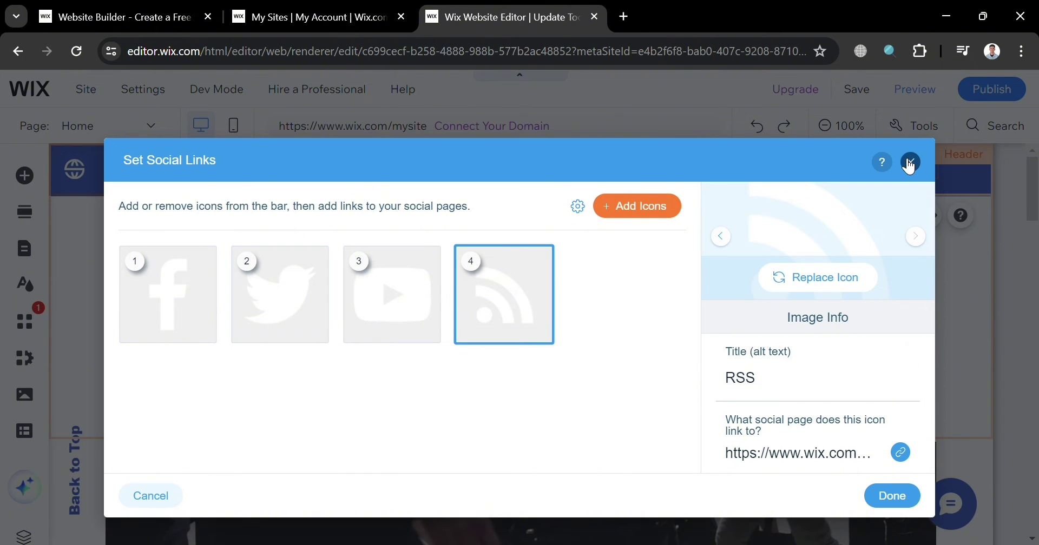
click(910, 163)
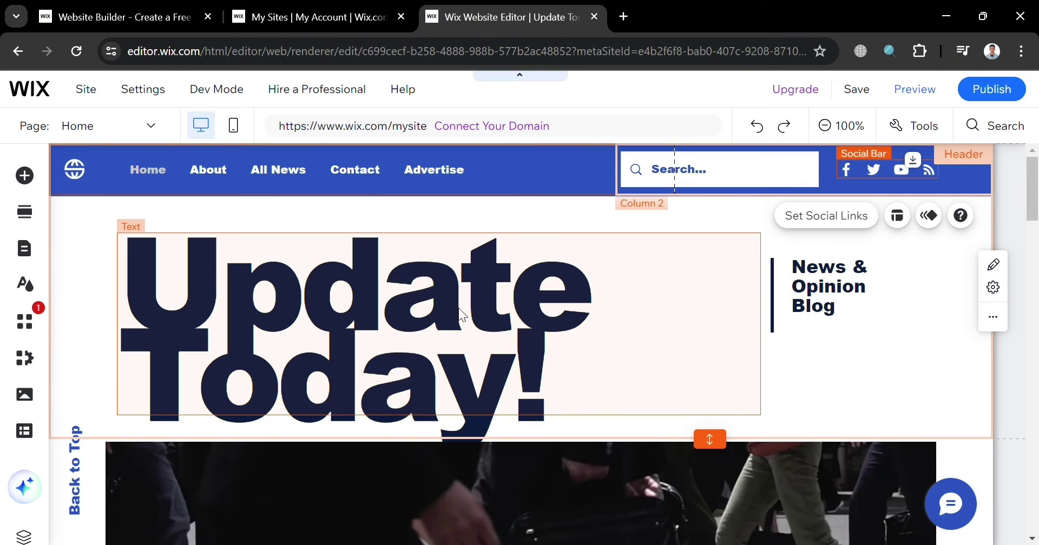
- Publish the site on the free Wix address my-site-3, declining to edit the mobile version
scroll(420, 423, down, 15)
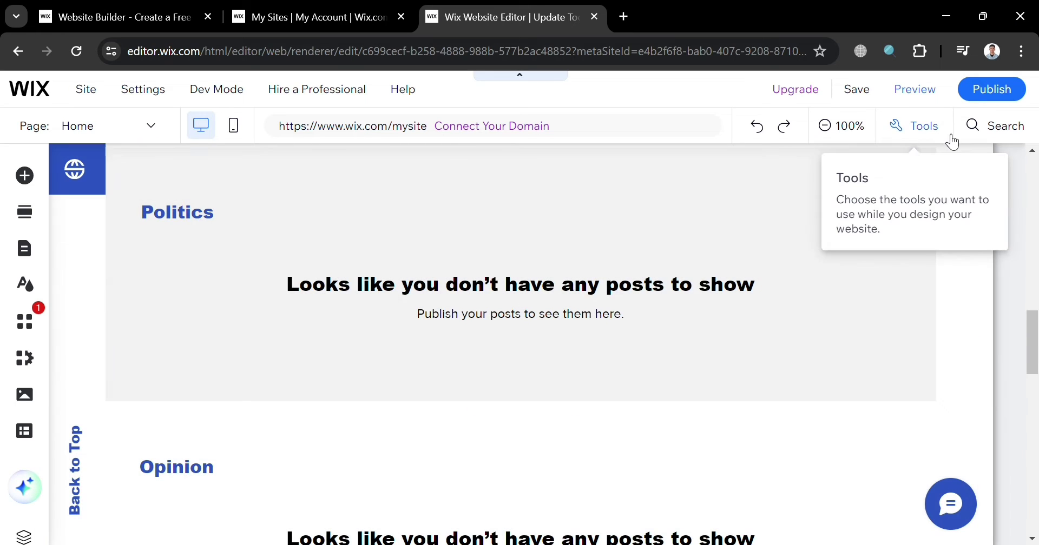
scroll(799, 284, up, 5)
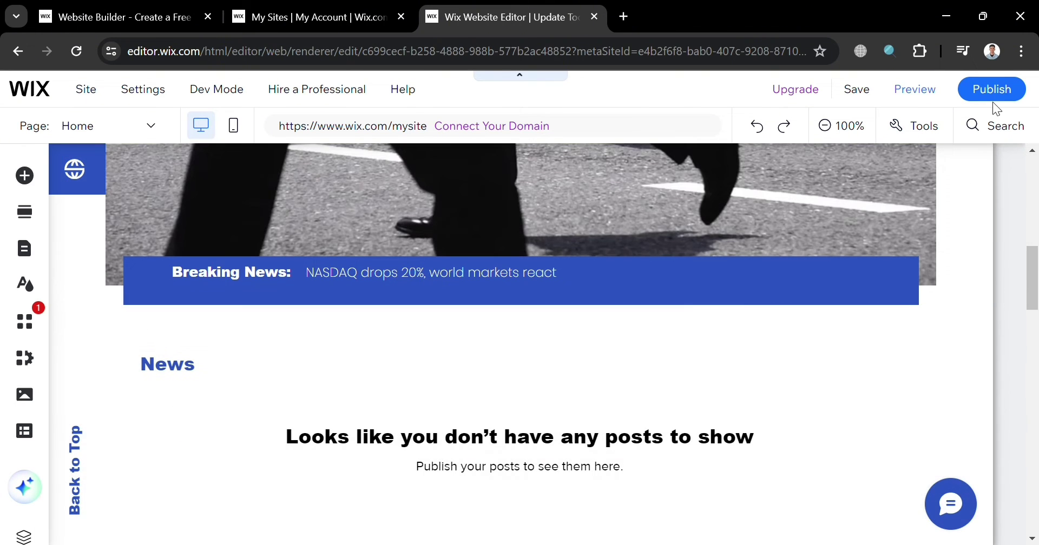
click(1021, 103)
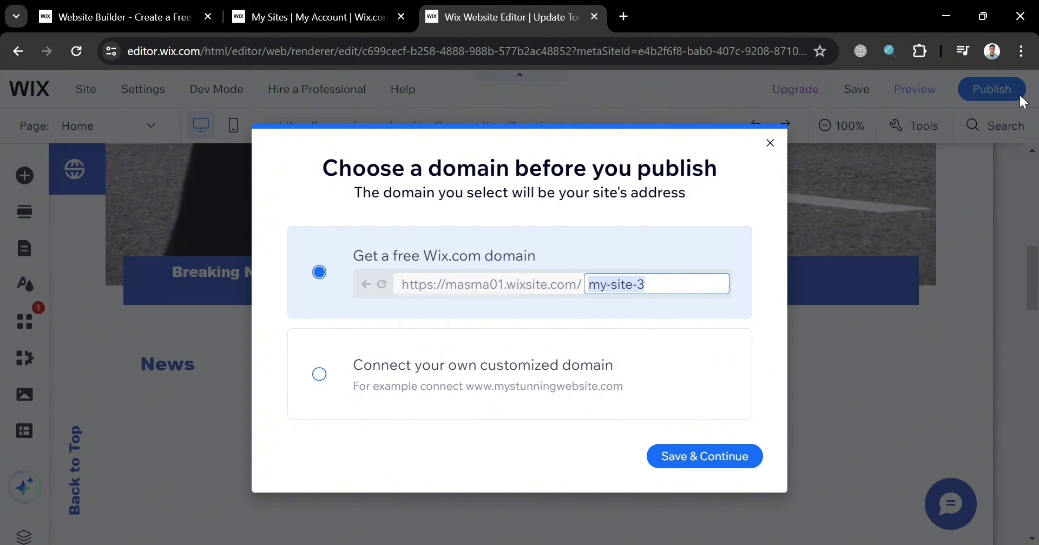
click(697, 464)
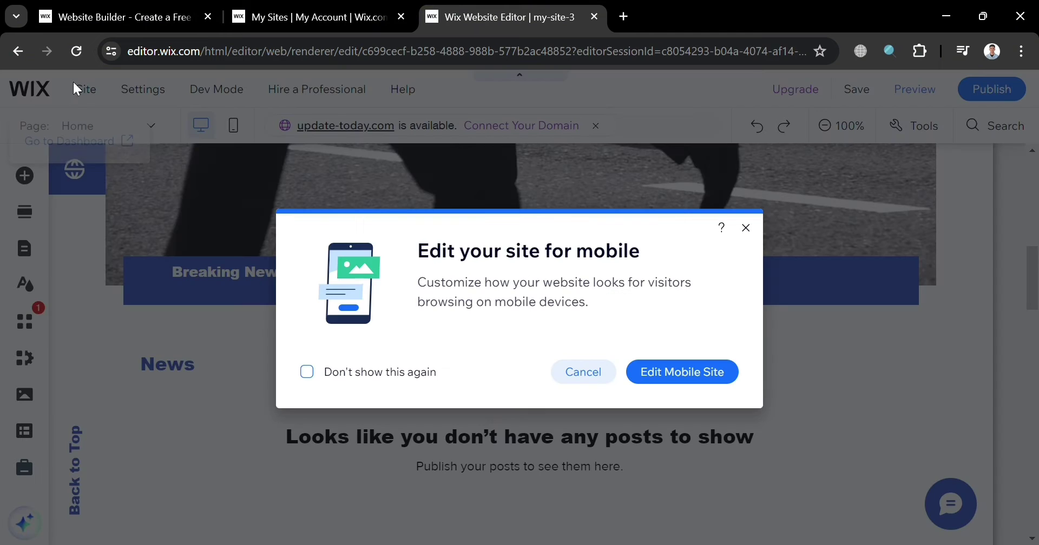
click(605, 377)
mouse_move(107, 99)
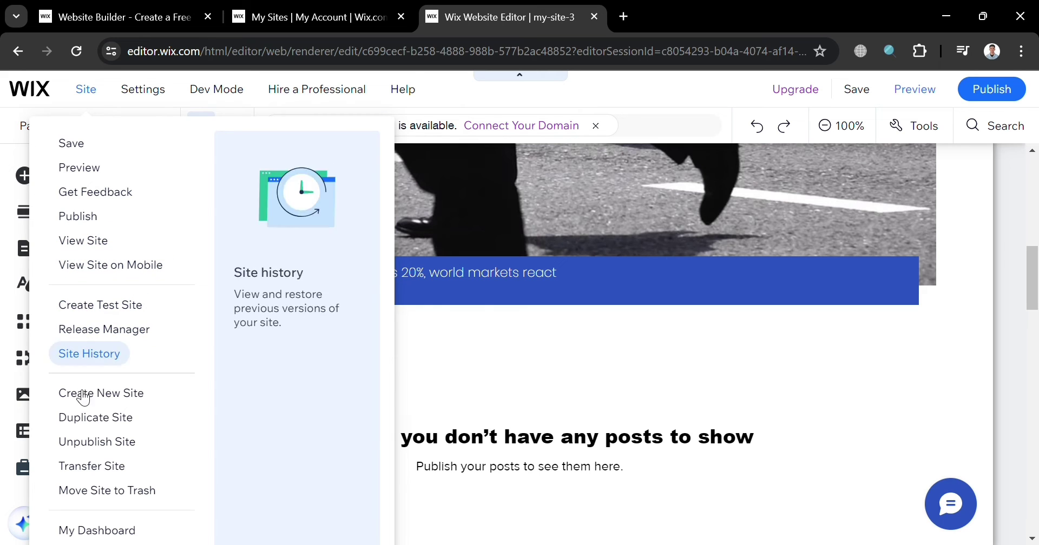
- Open My Dashboard, then Manage Posts on the blog feed to view the Blog Overview
click(97, 530)
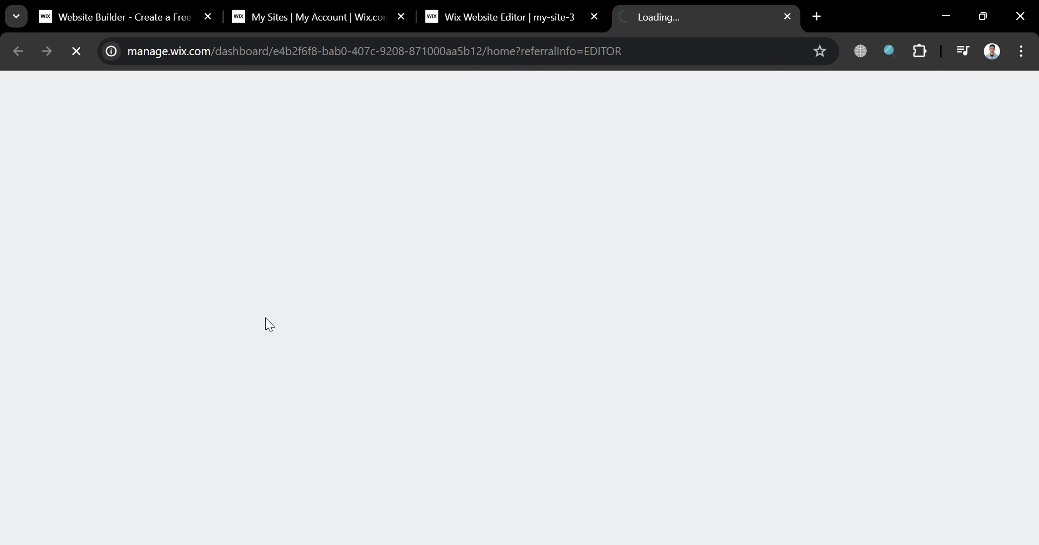
click(534, 23)
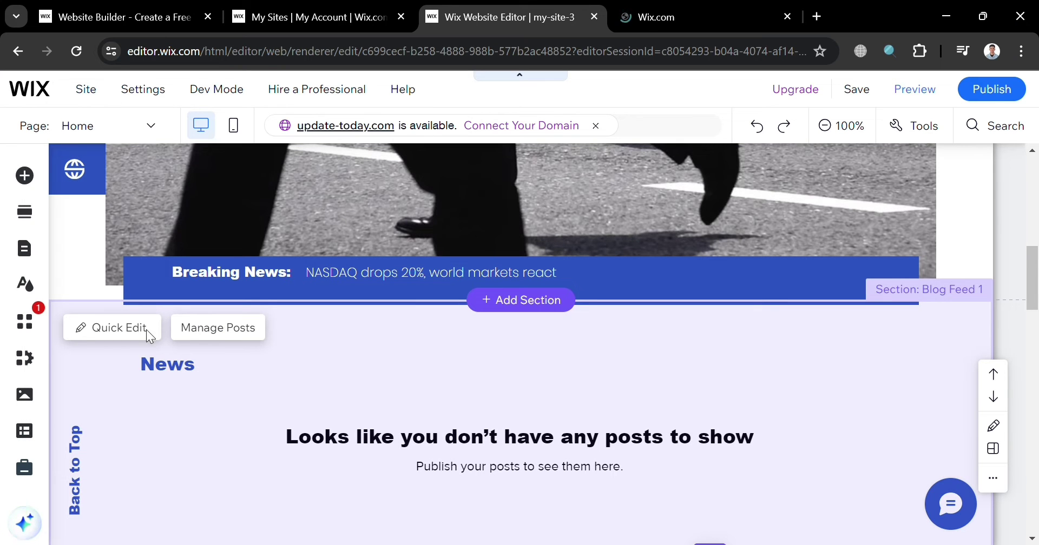
click(213, 335)
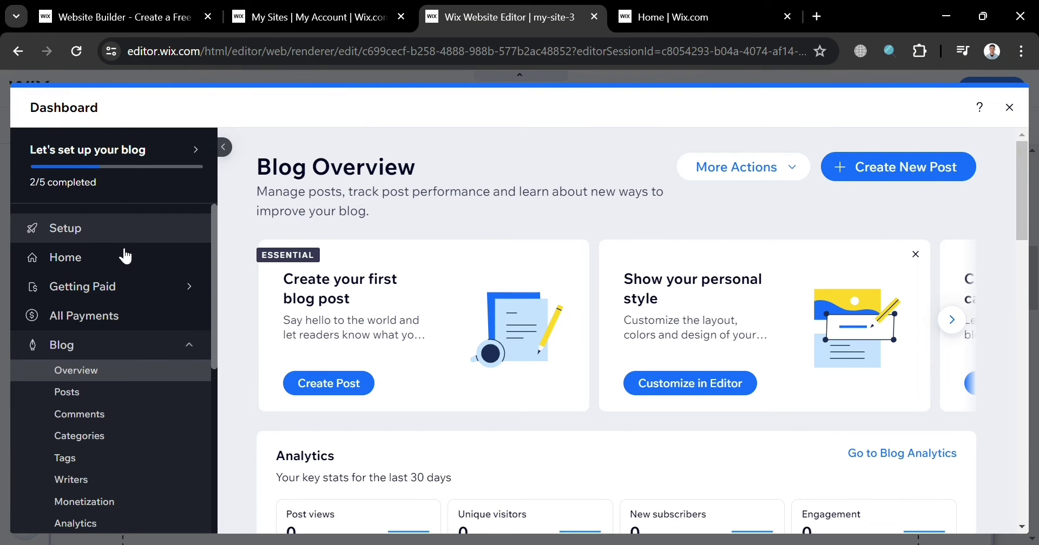
scroll(103, 386, down, 1)
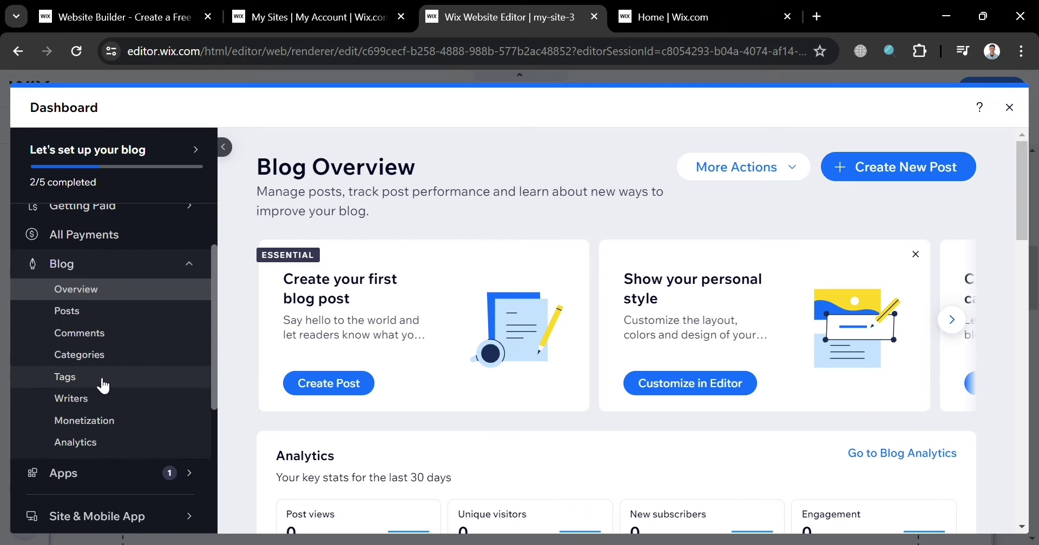
scroll(530, 358, down, 1)
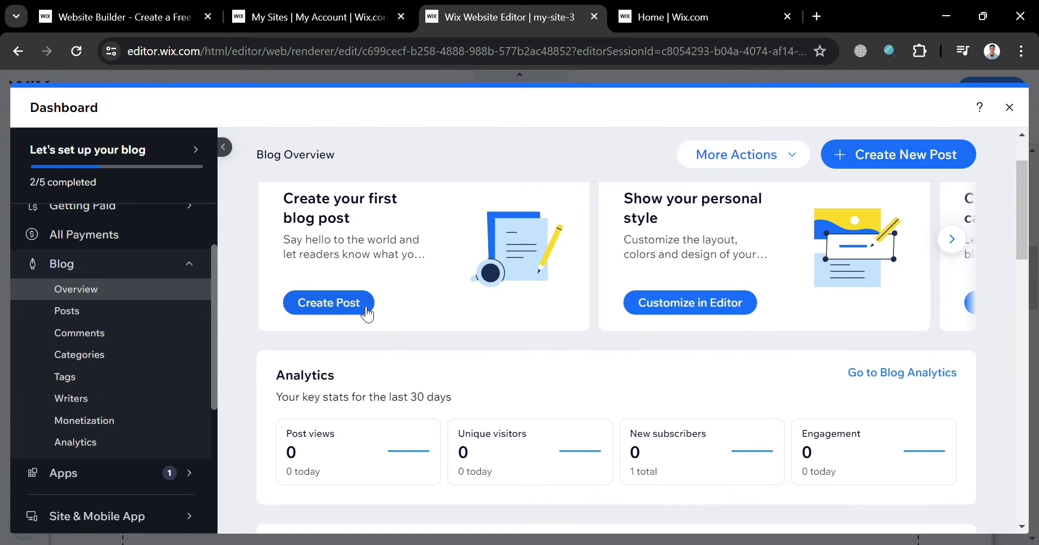
- Title the new blog post 'Deadly Weapons Launch by Israel' and move into its empty body
click(336, 307)
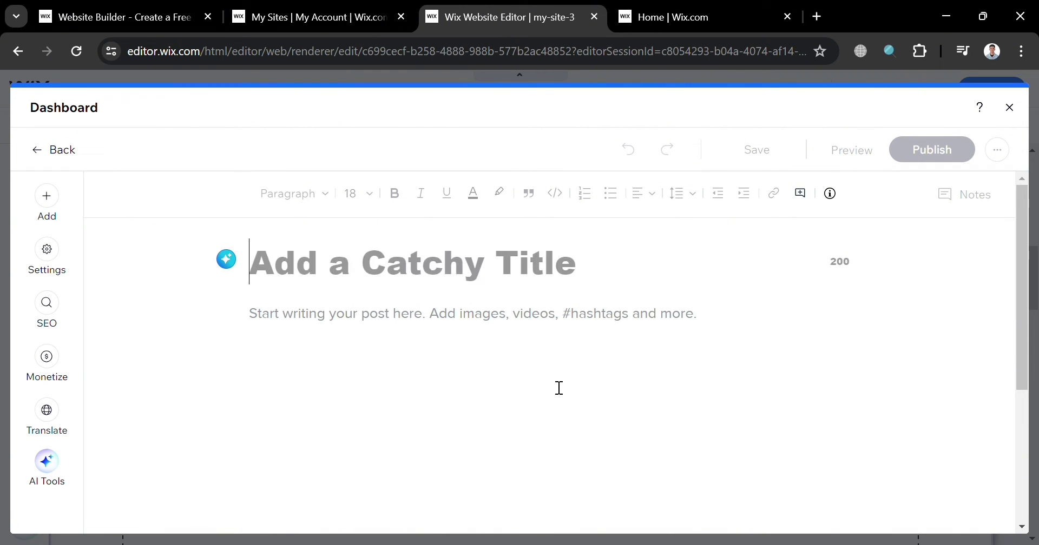
text(Dea)
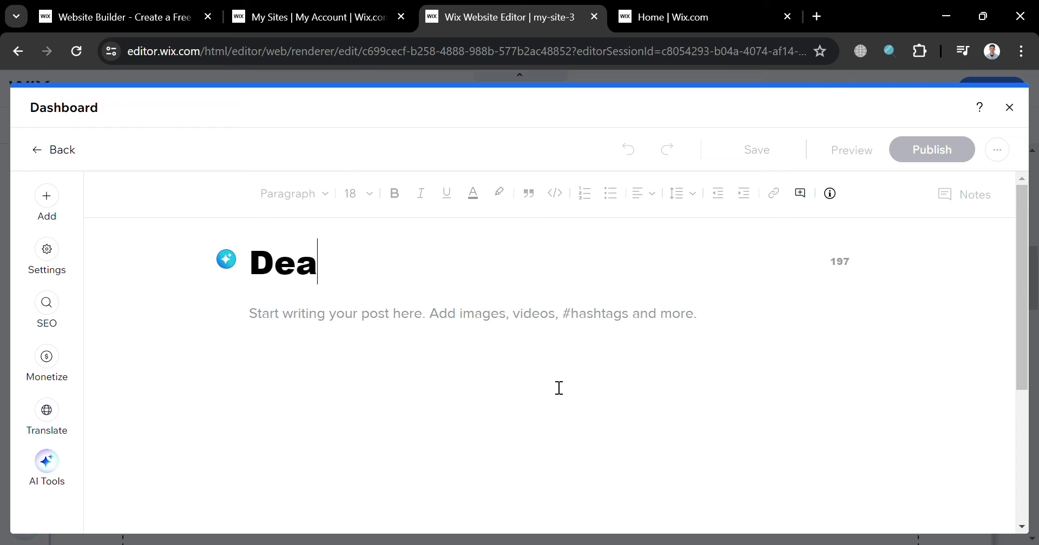
text(dly We)
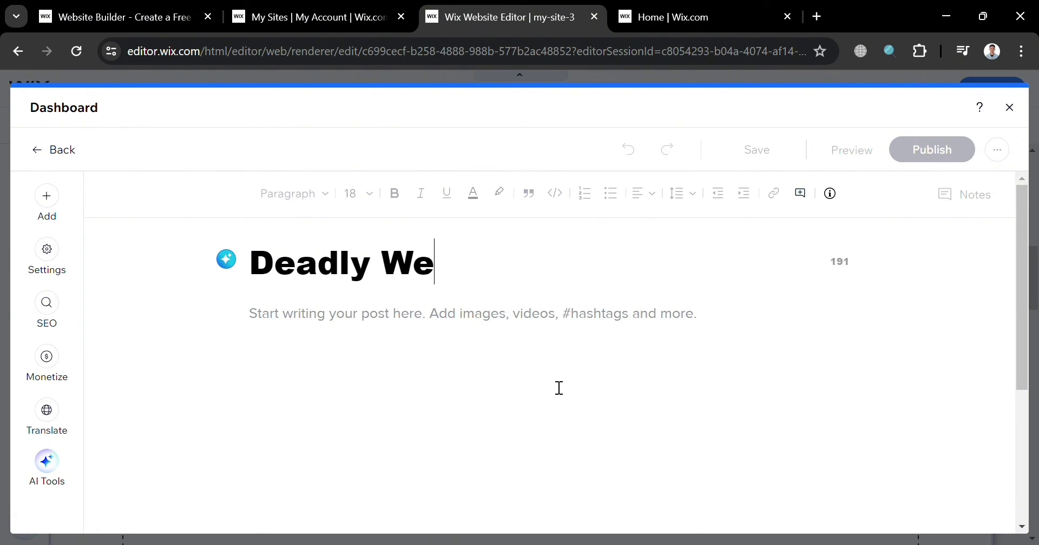
text(apons Lau)
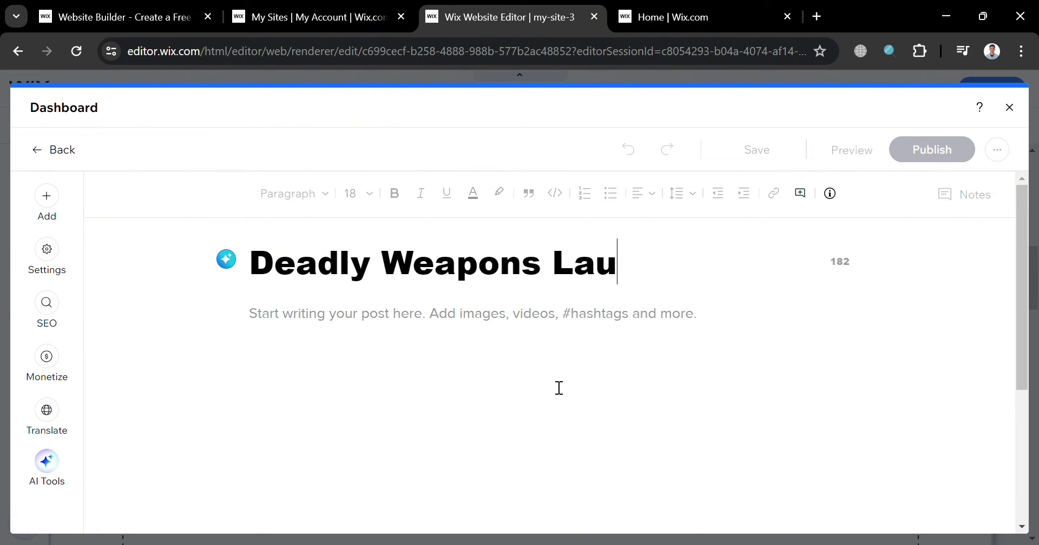
text(nch b)
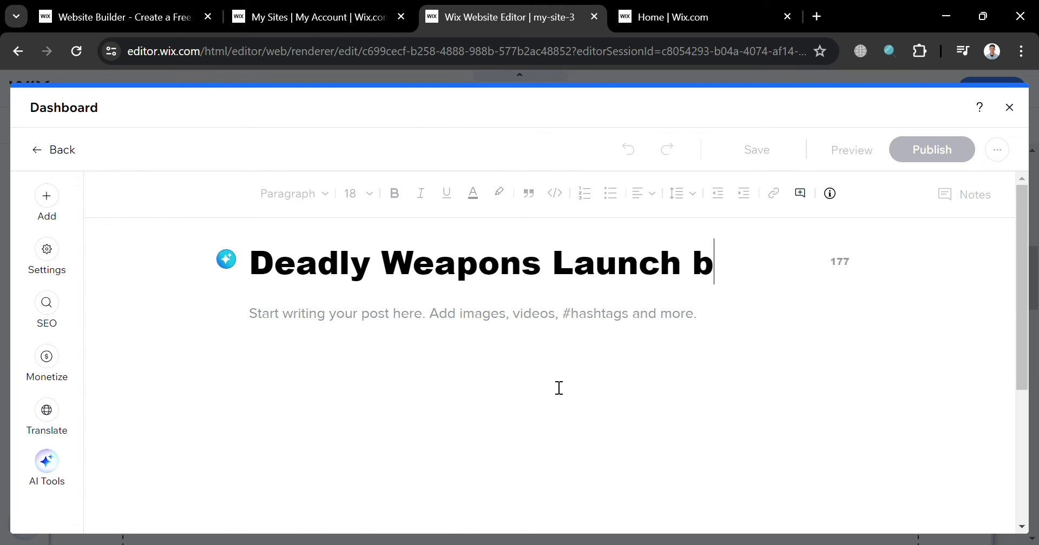
text(y Israel)
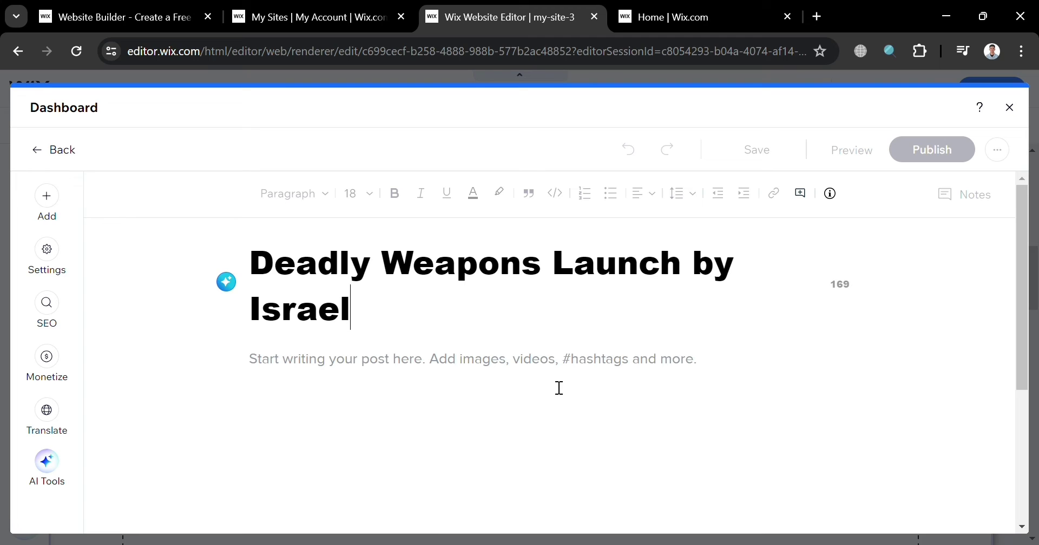
click(375, 368)
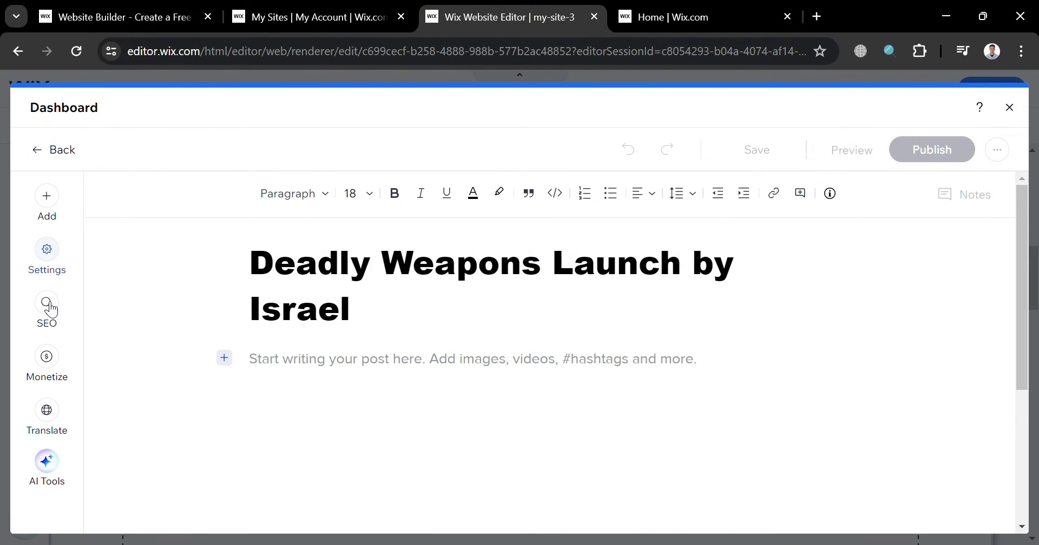
- Leave the post editor, reopen the dashboard, and show the Blog Posts list with no published posts
click(1010, 107)
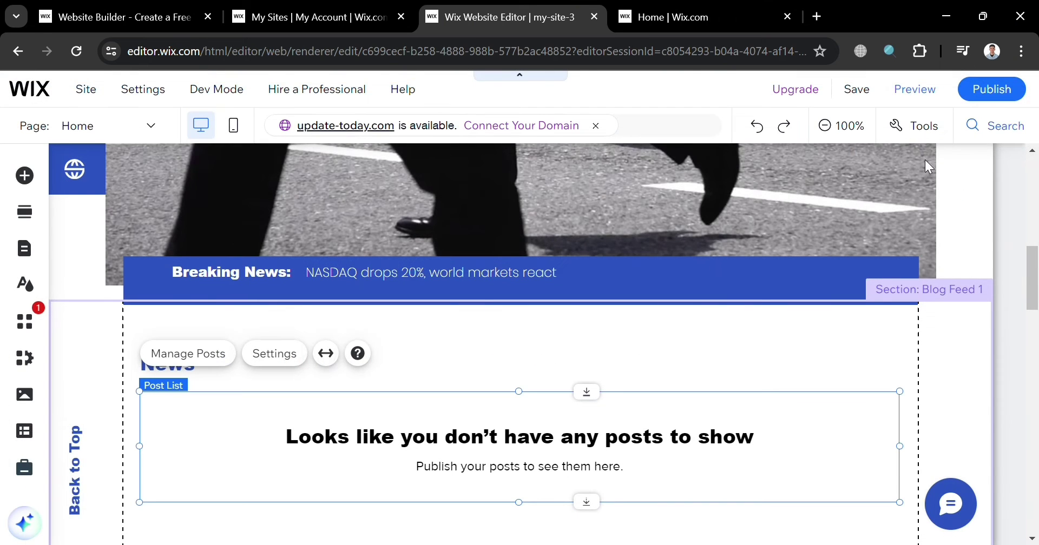
click(92, 236)
scroll(121, 234, up, 3)
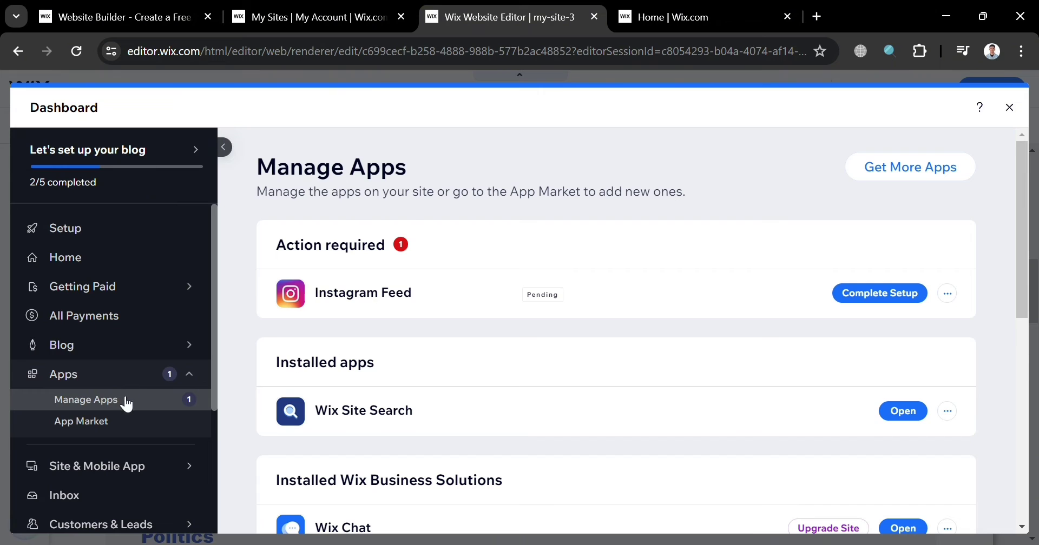
click(117, 343)
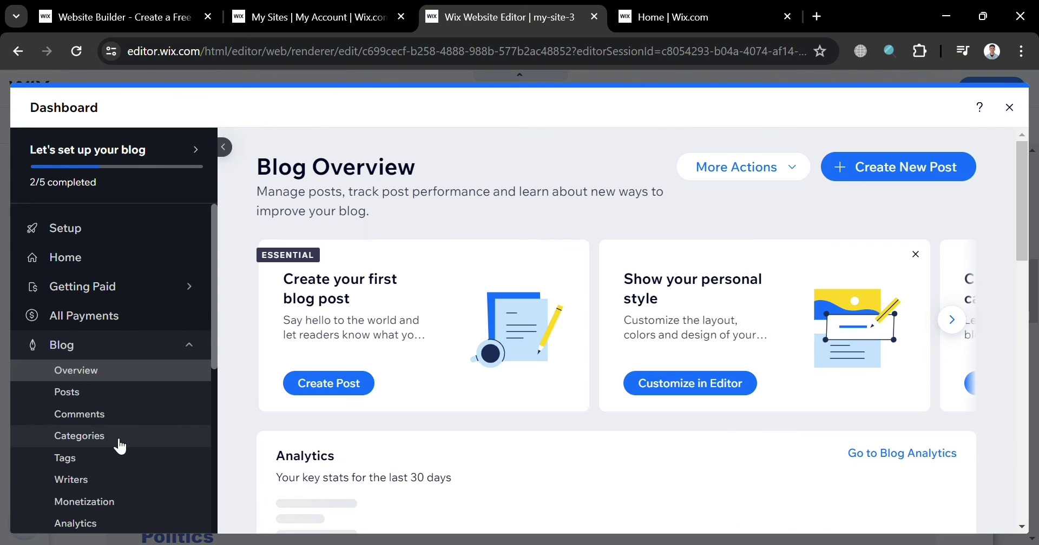
click(93, 394)
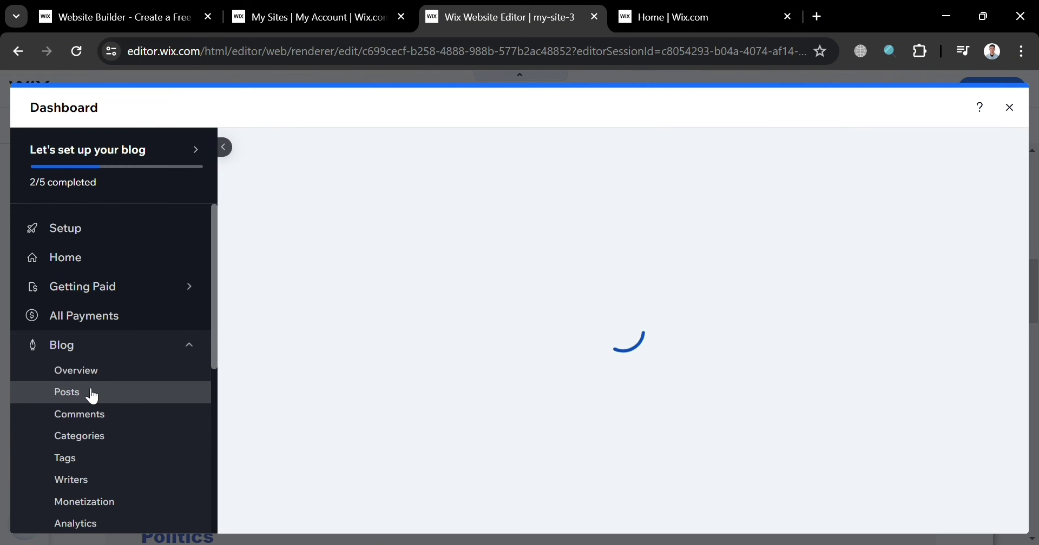
scroll(106, 389, down, 2)
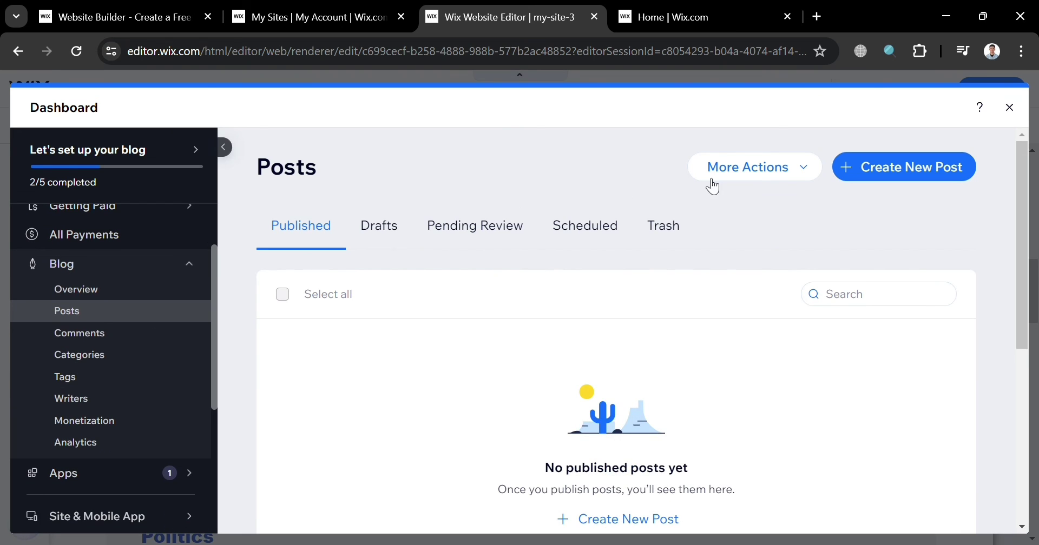
click(940, 177)
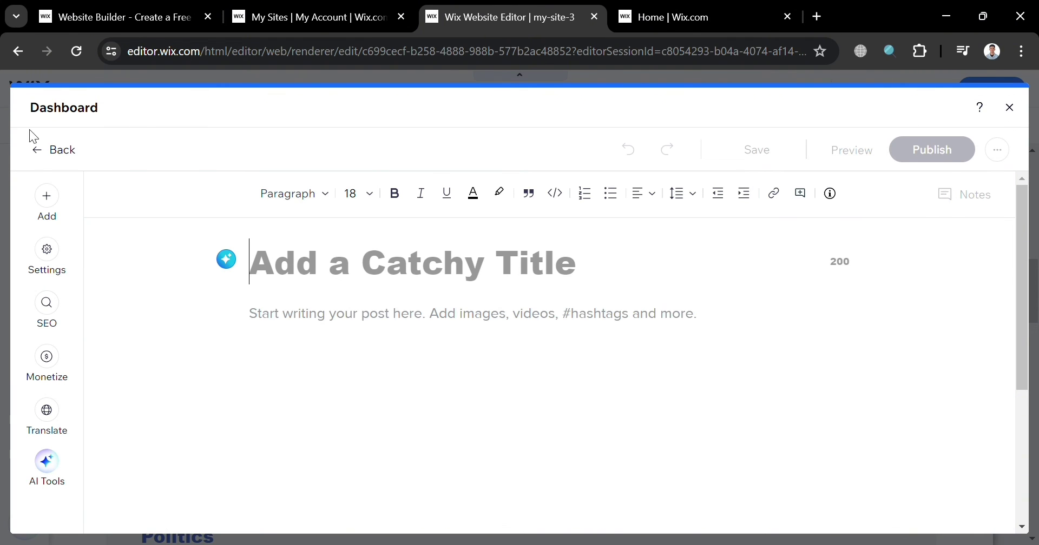
click(42, 154)
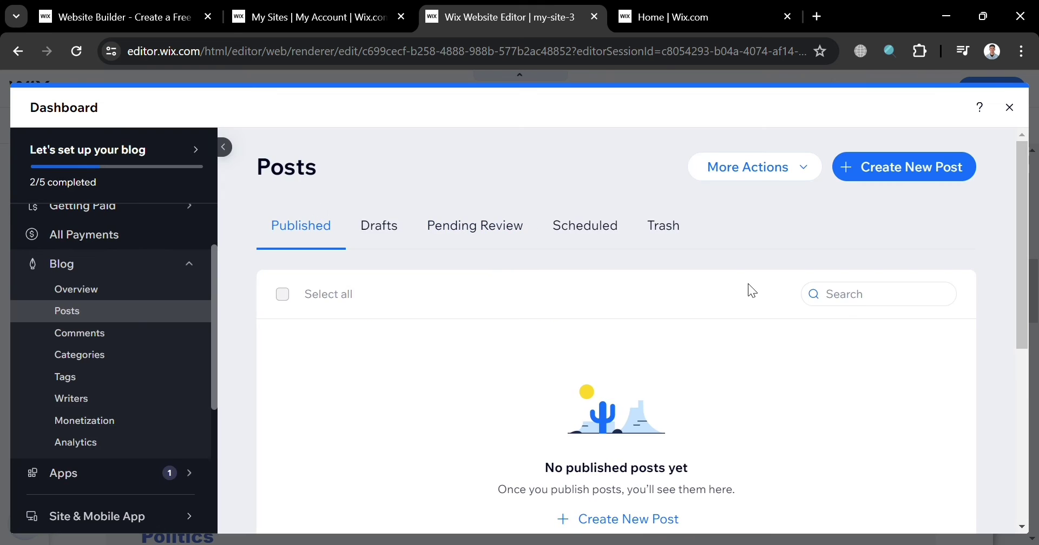
click(801, 170)
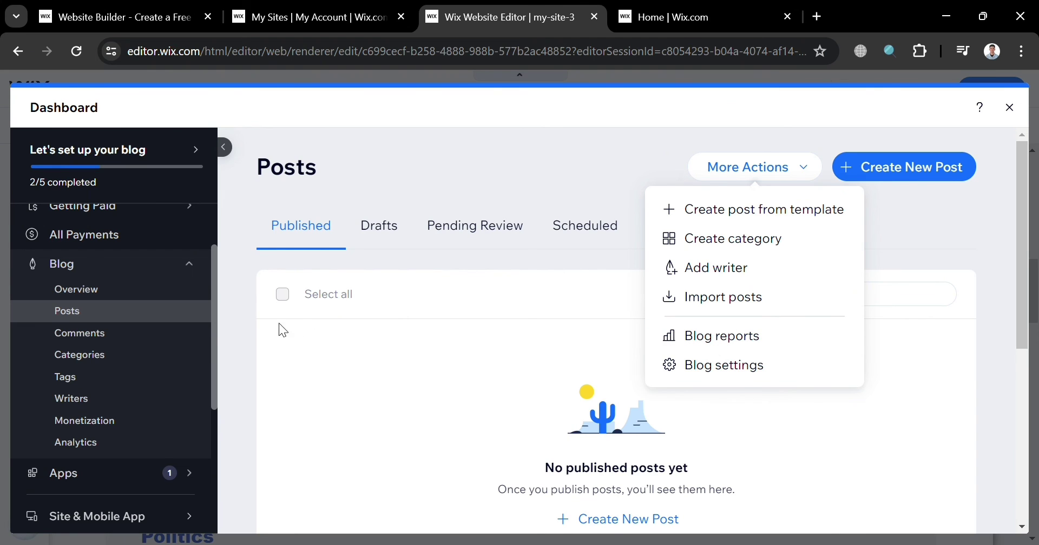
click(92, 338)
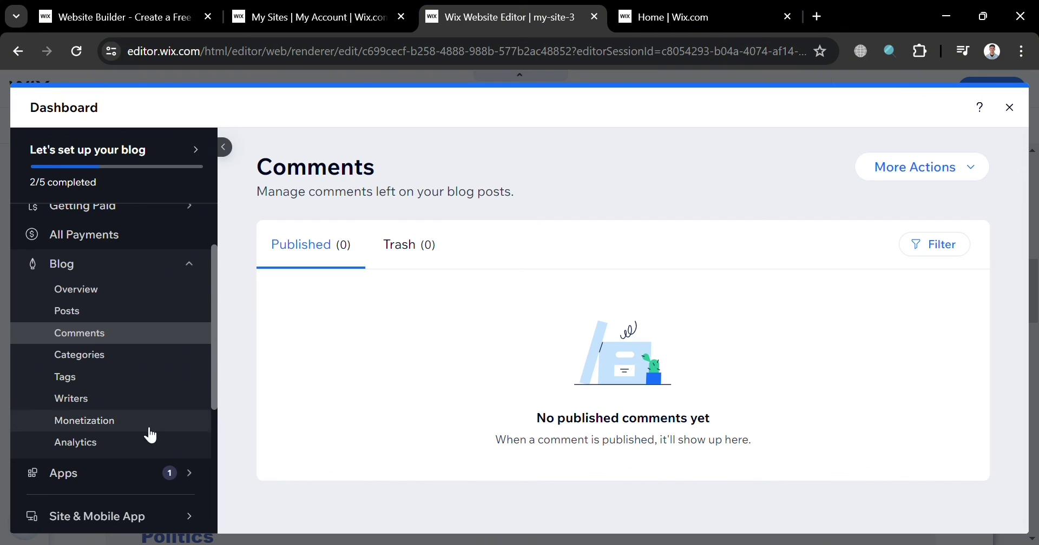
click(74, 358)
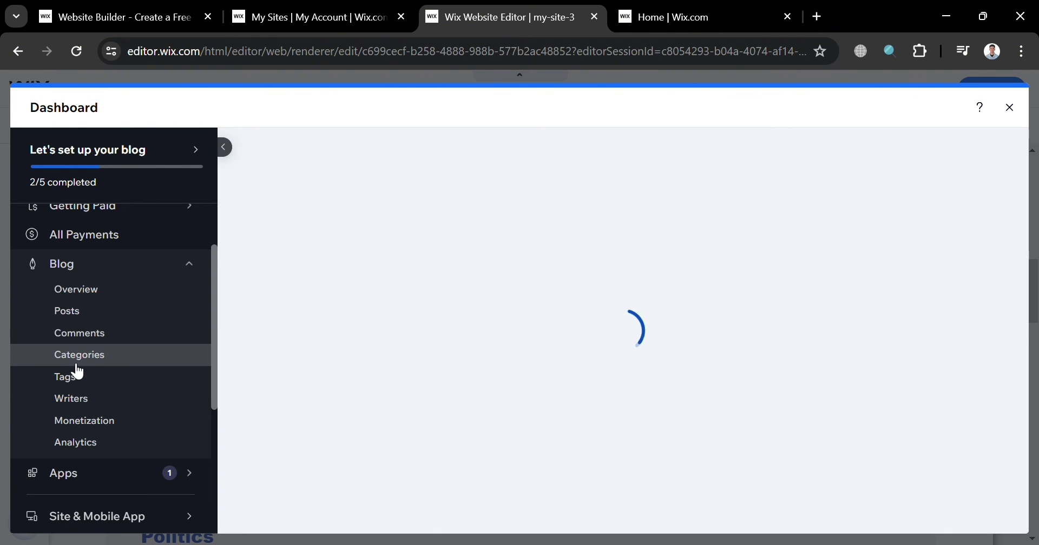
click(79, 381)
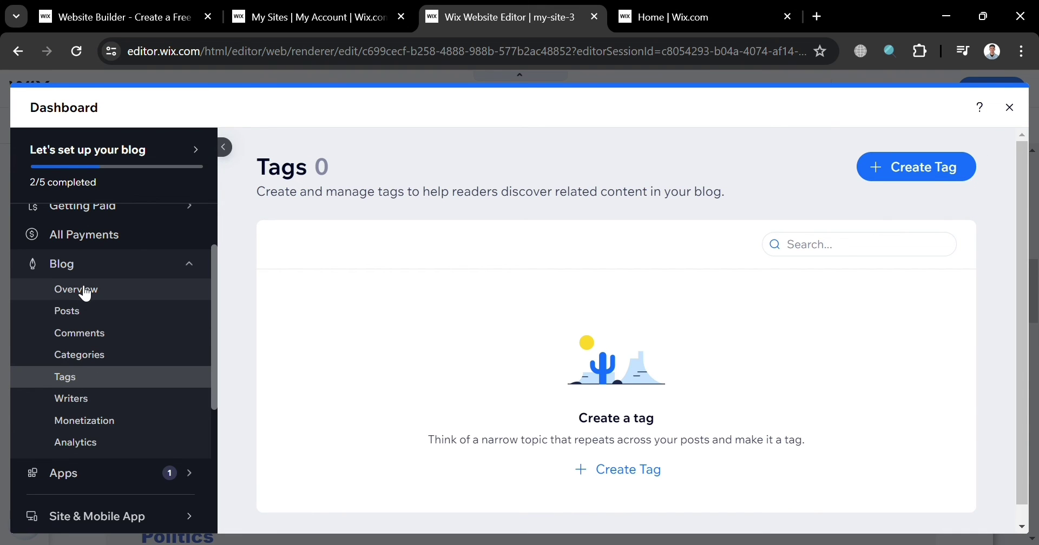
click(86, 314)
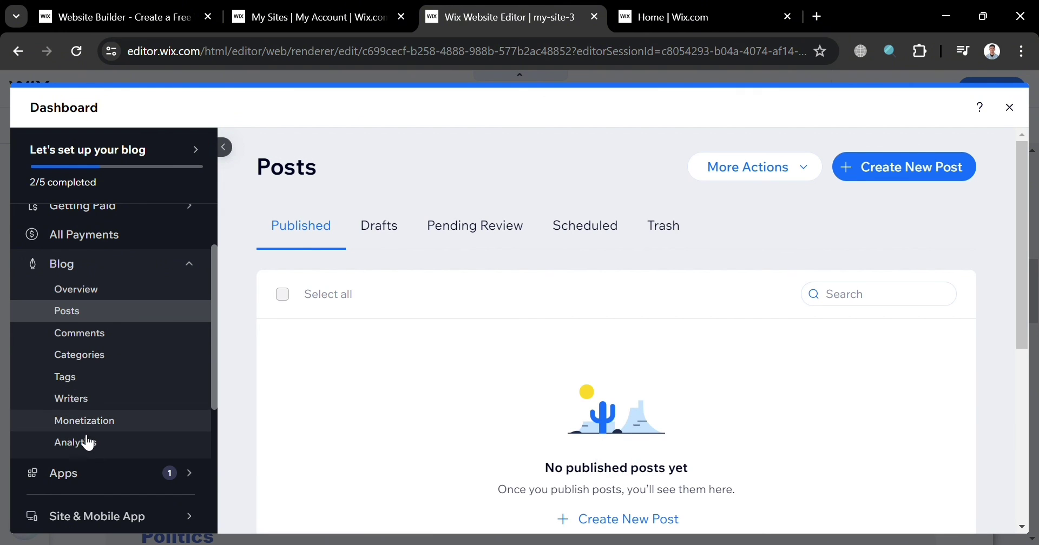
- Scroll through the Blog Analytics report, then return to the Blog Overview page
click(84, 454)
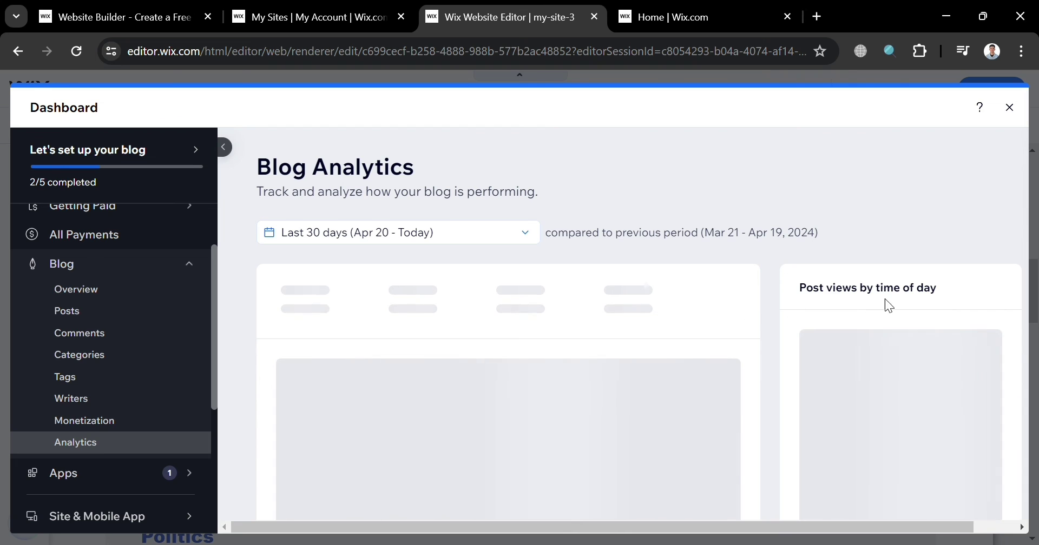
scroll(890, 299, down, 6)
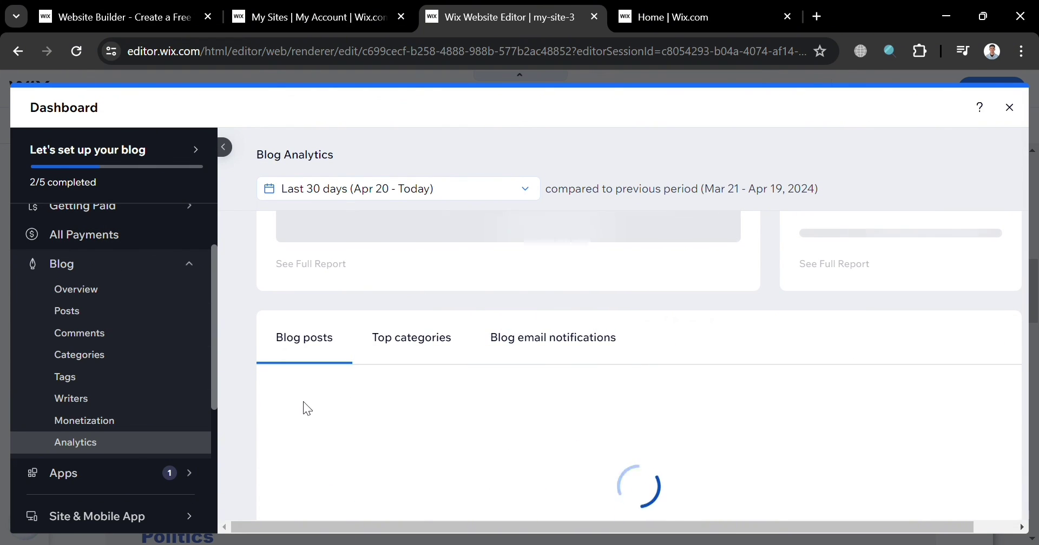
scroll(443, 411, up, 5)
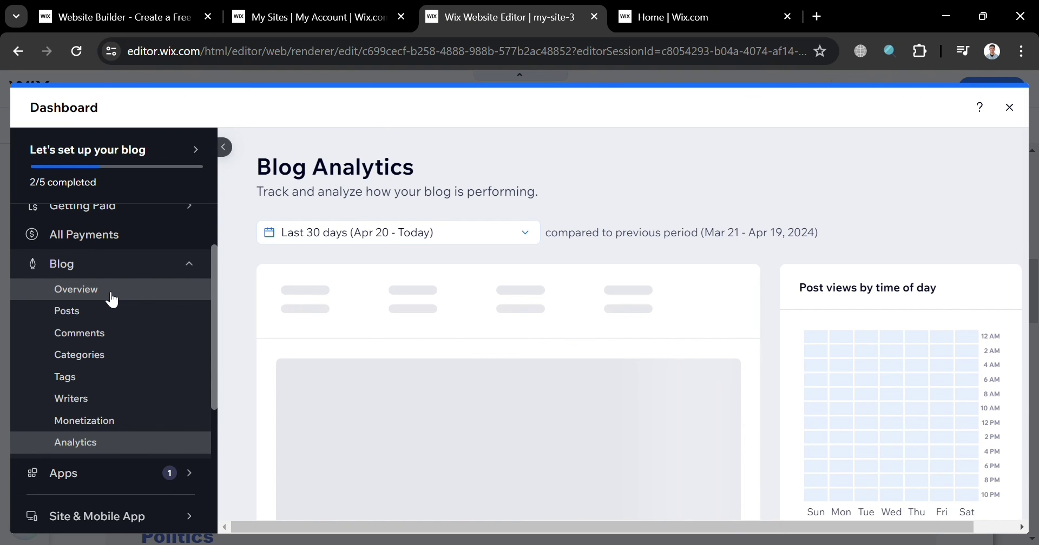
click(111, 298)
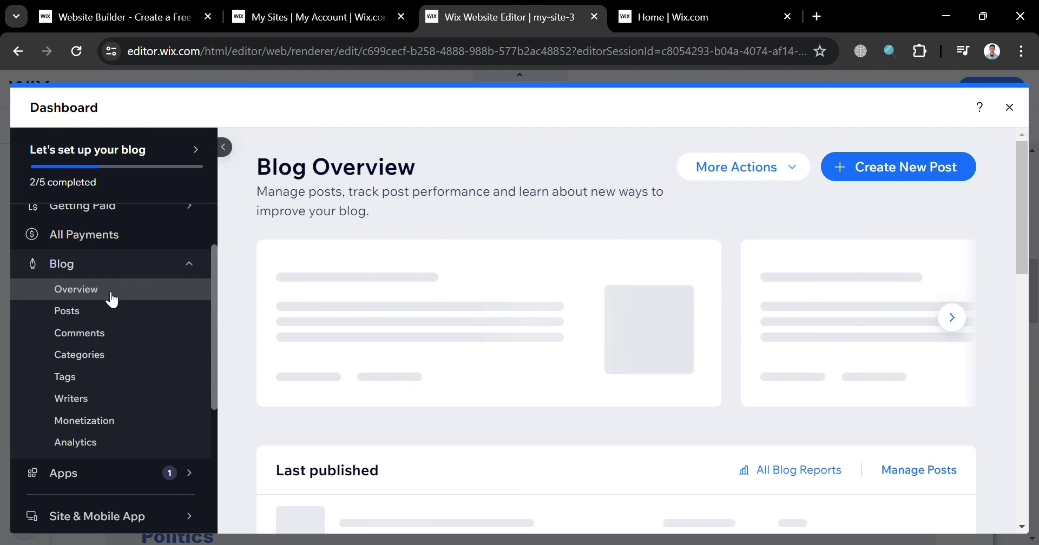
scroll(371, 383, down, 3)
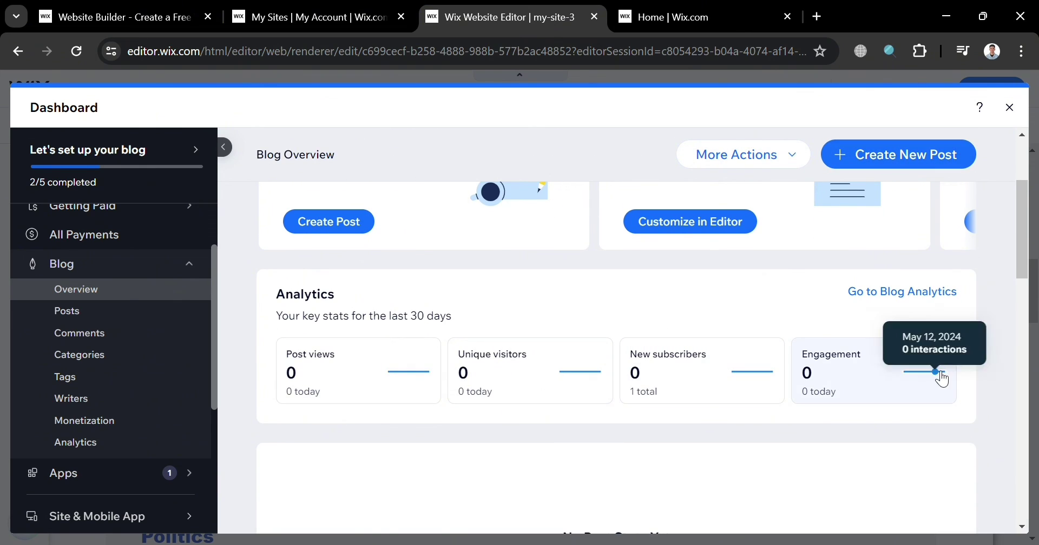
scroll(843, 322, up, 3)
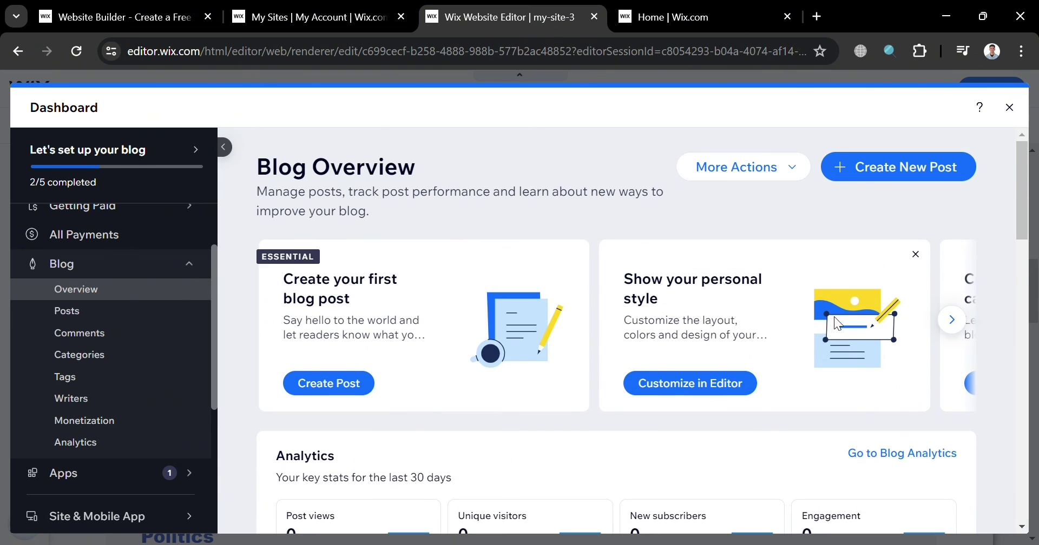
click(950, 321)
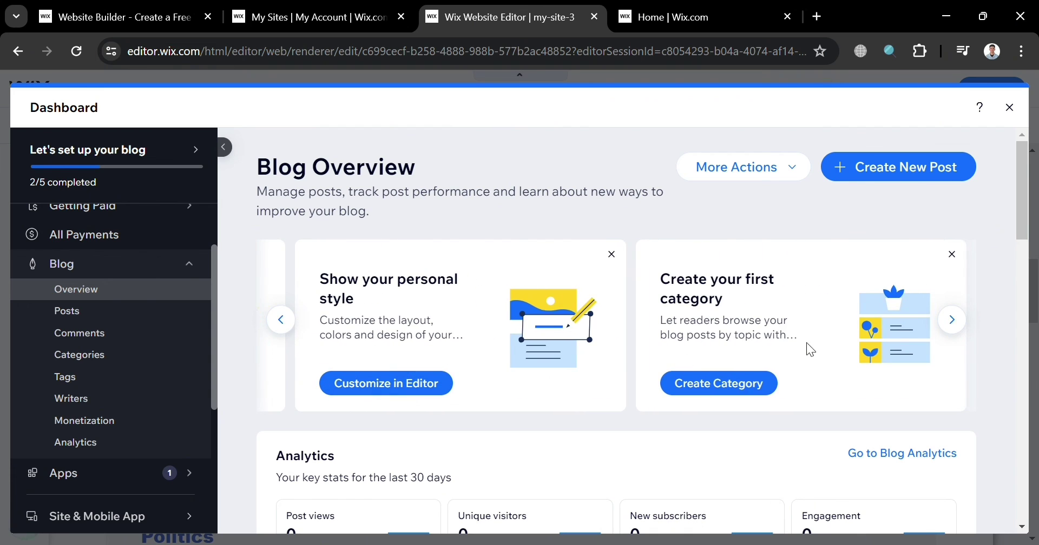
scroll(858, 400, down, 6)
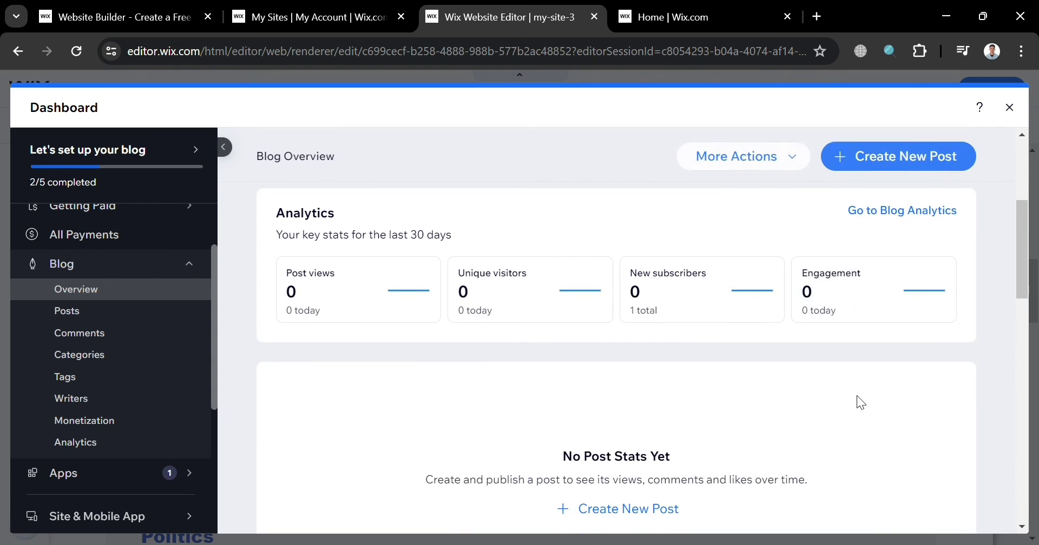
scroll(785, 397, down, 3)
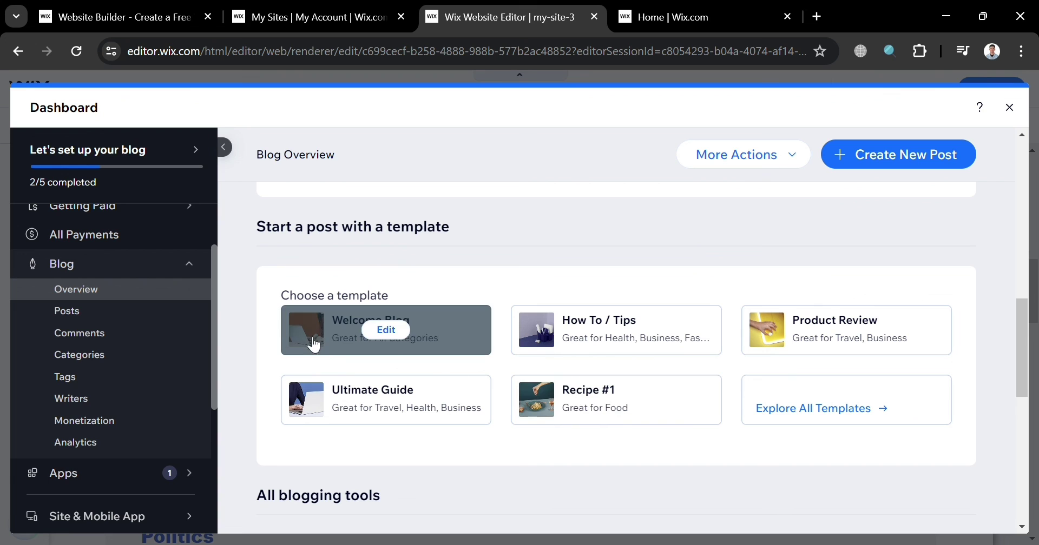
scroll(667, 380, down, 6)
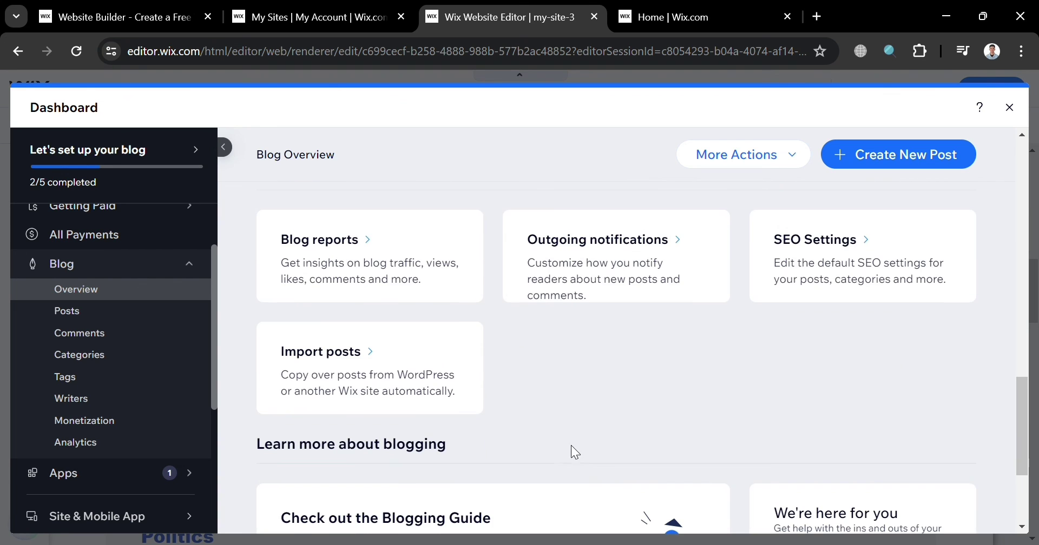
scroll(687, 336, down, 3)
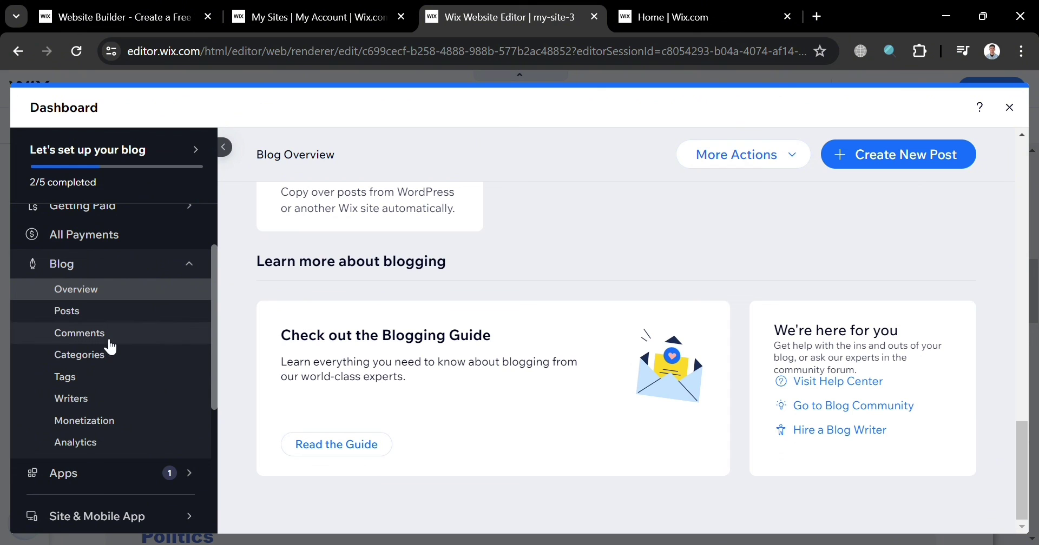
scroll(109, 455, down, 3)
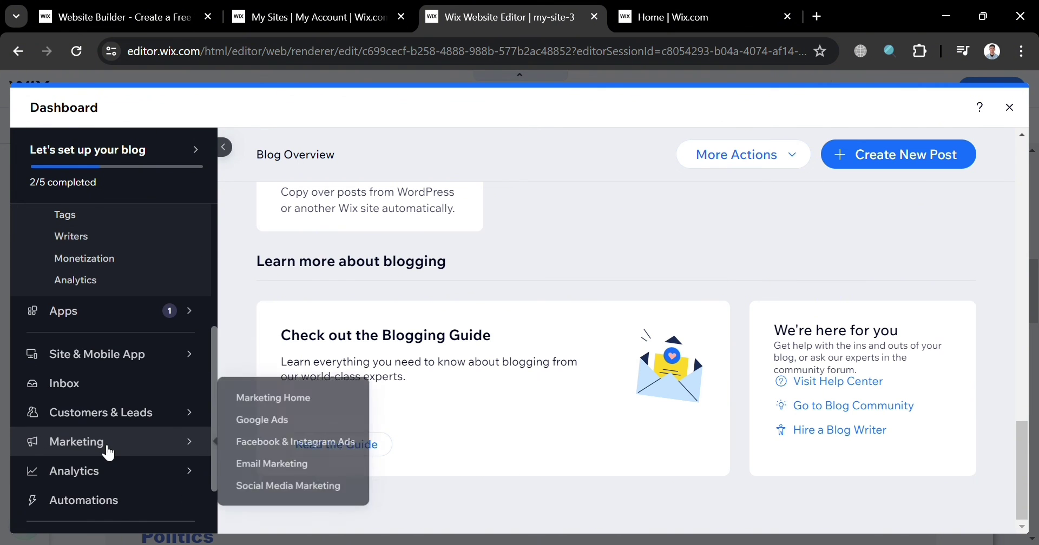
mouse_move(169, 338)
mouse_move(174, 369)
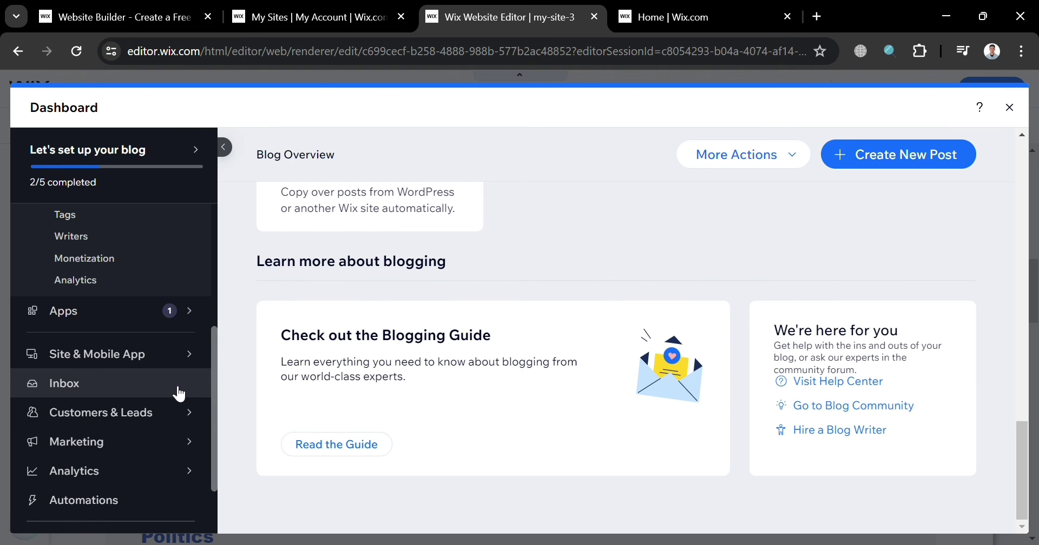
mouse_move(177, 411)
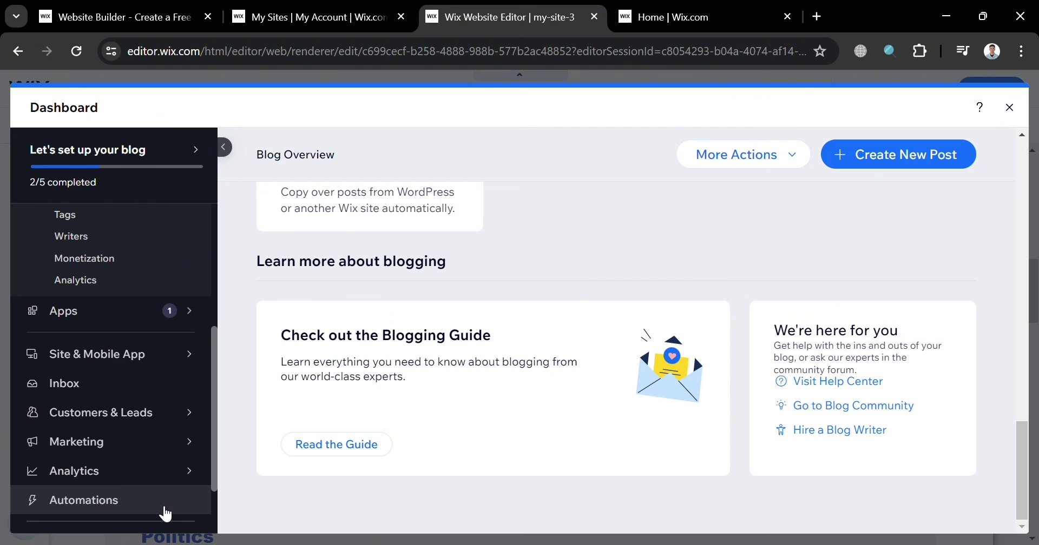
scroll(595, 324, up, 5)
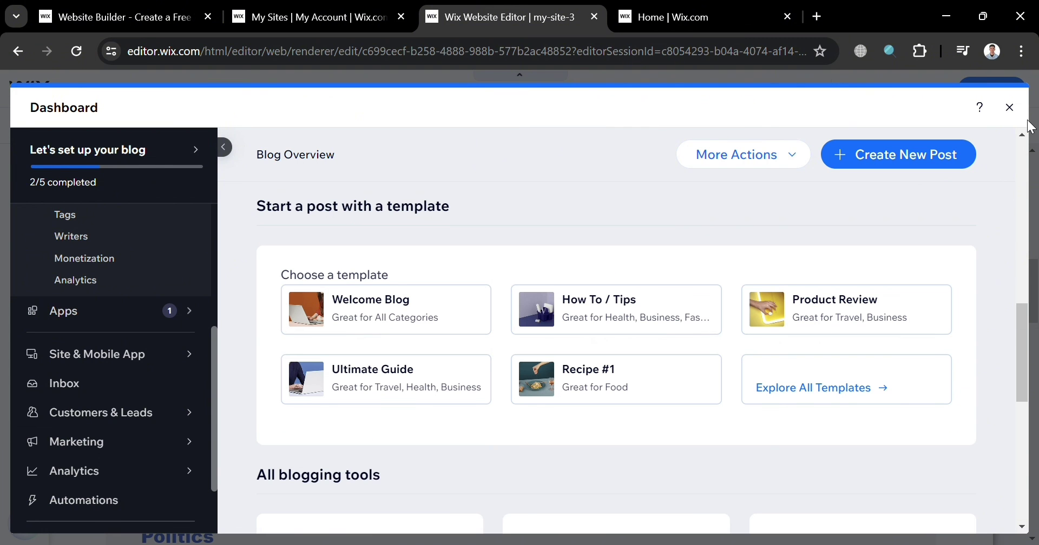
- Close the dashboard and scroll the Home page up to the 'Update Today!' header
click(1009, 107)
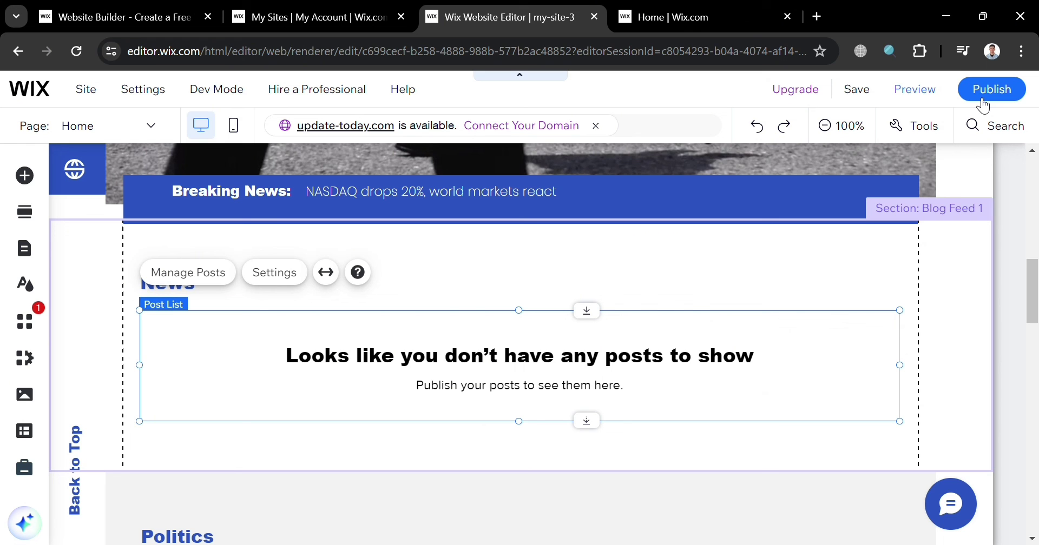
scroll(820, 346, up, 10)
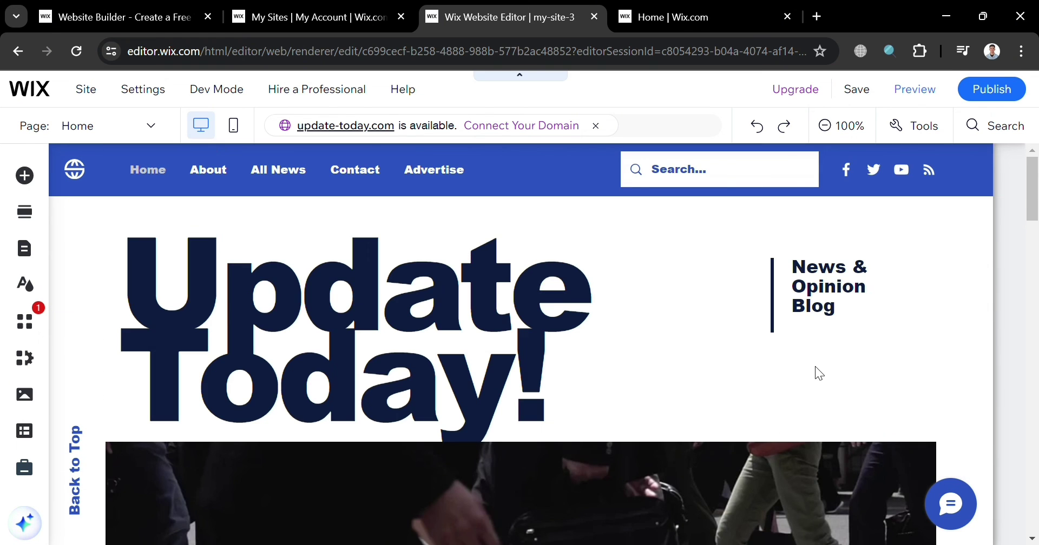